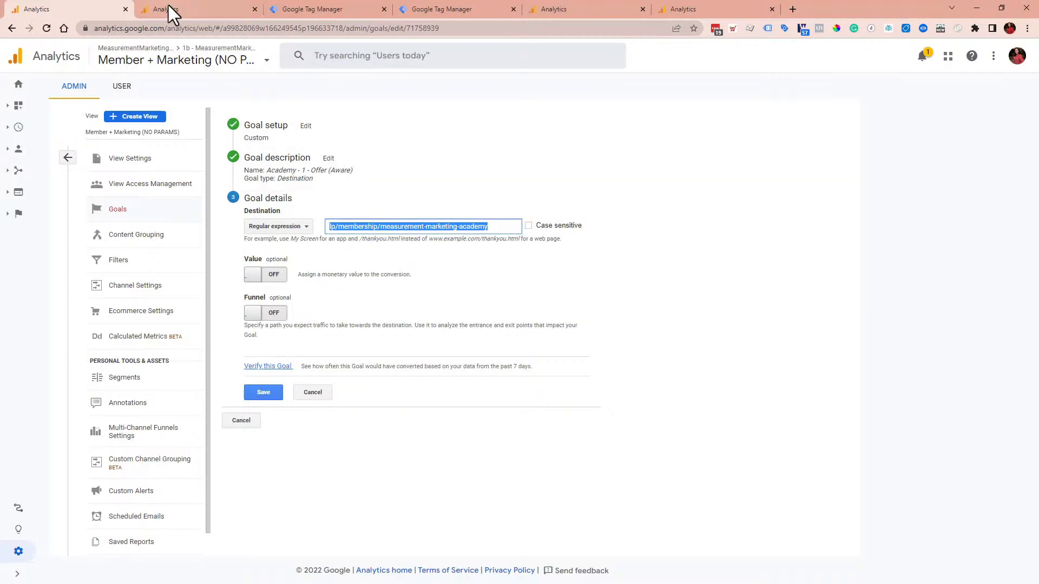
# Switch to the GA4 property and view its admin page, its events and its list of conversion events
pyautogui.click(177, 8)
pyautogui.moveTo(11, 98)
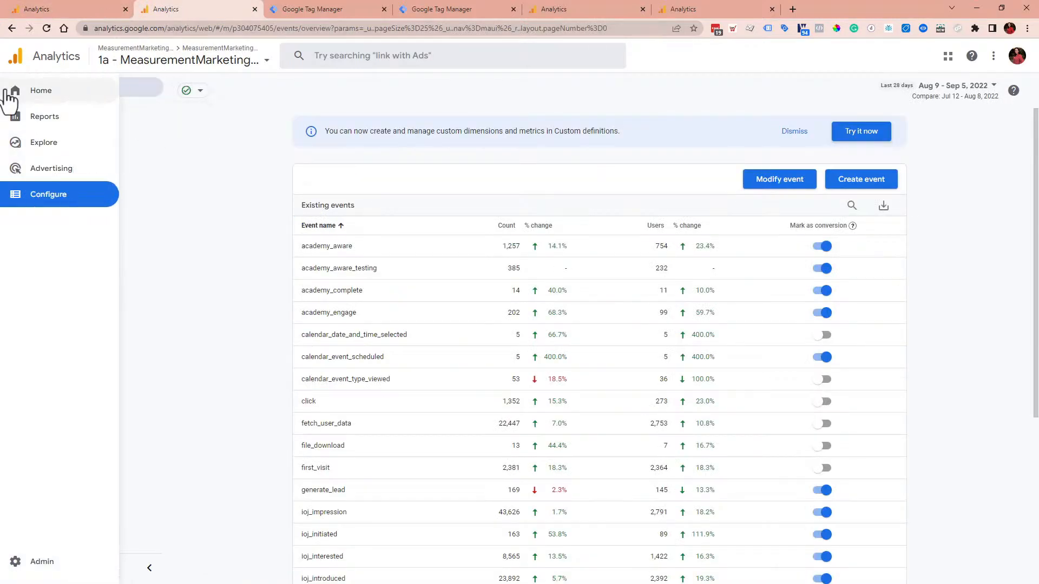
pyautogui.click(33, 561)
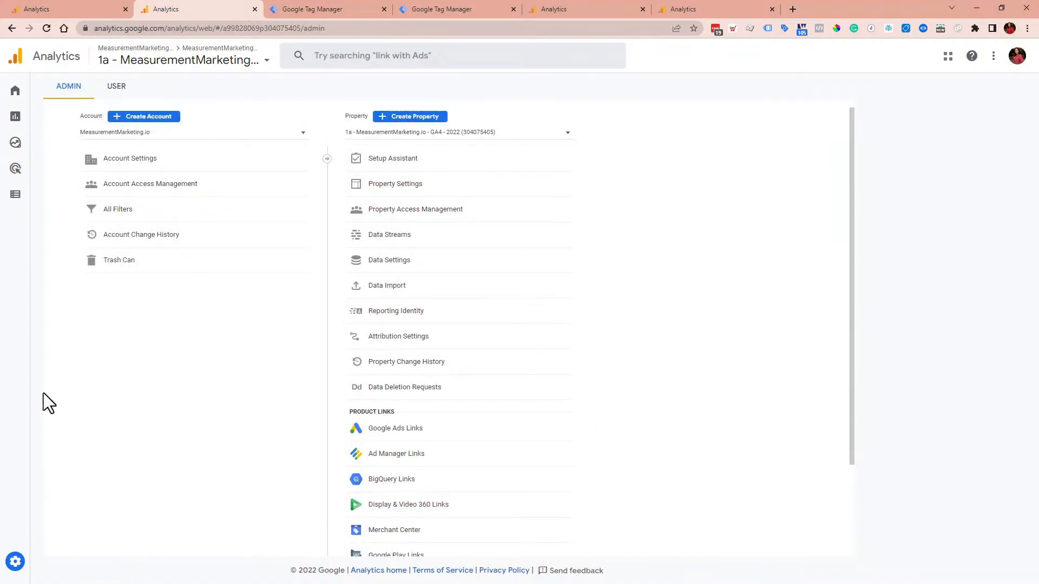
pyautogui.click(26, 206)
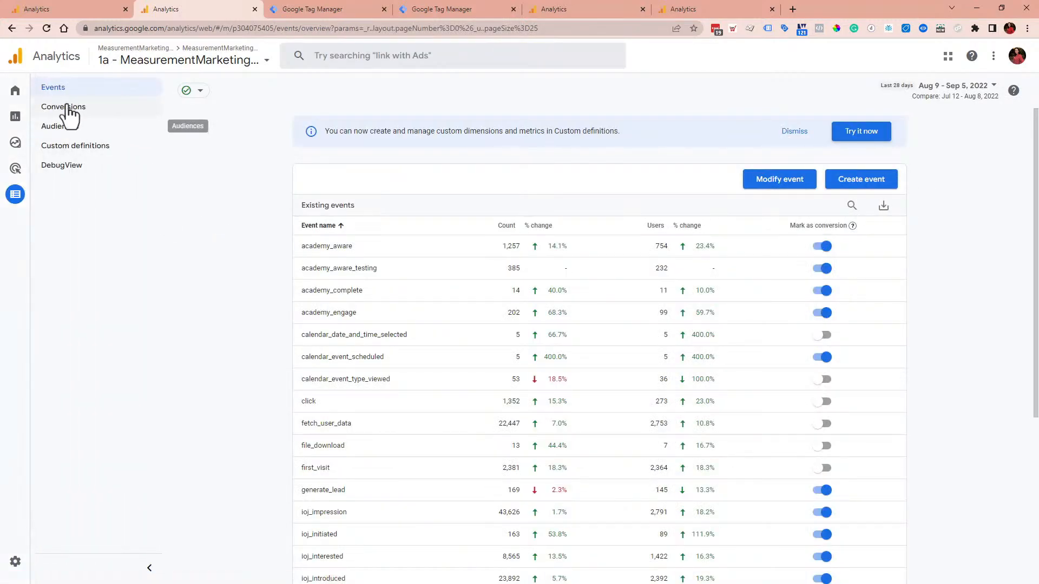
pyautogui.click(49, 108)
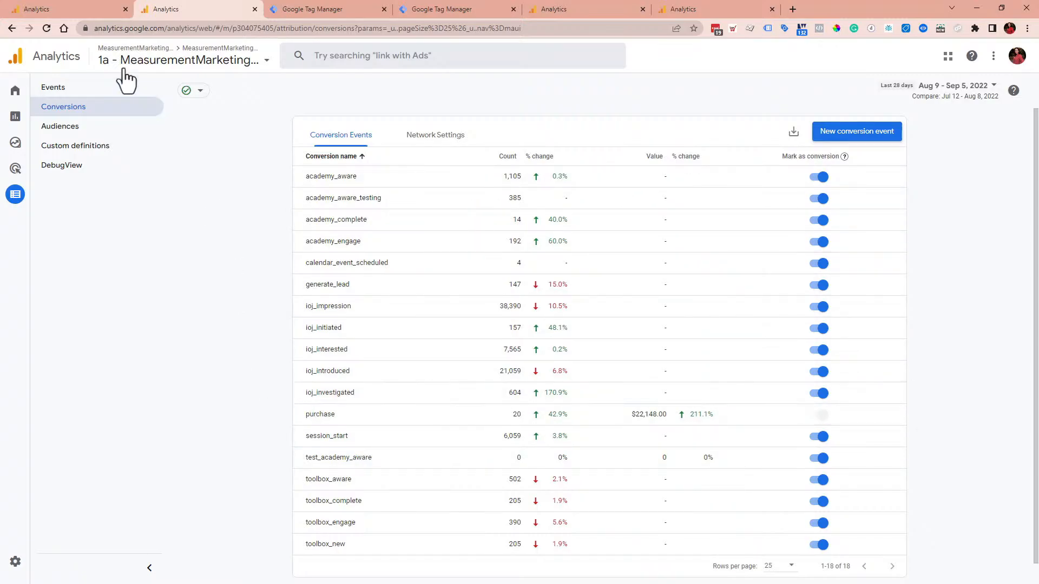
# Compare the Universal Analytics Academy offer goal details with the GA4 conversions and events lists
pyautogui.click(76, 9)
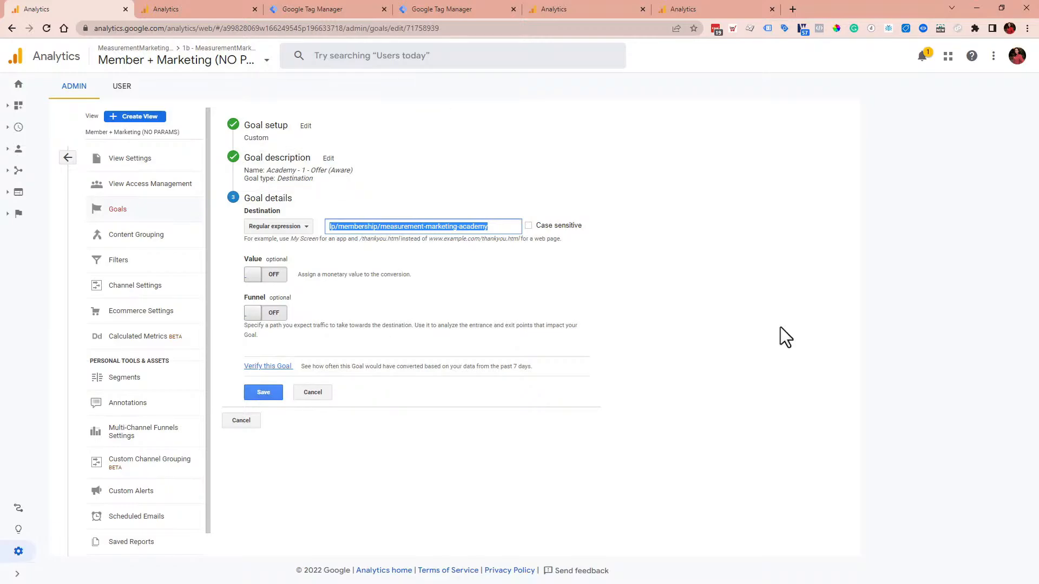
pyautogui.click(217, 10)
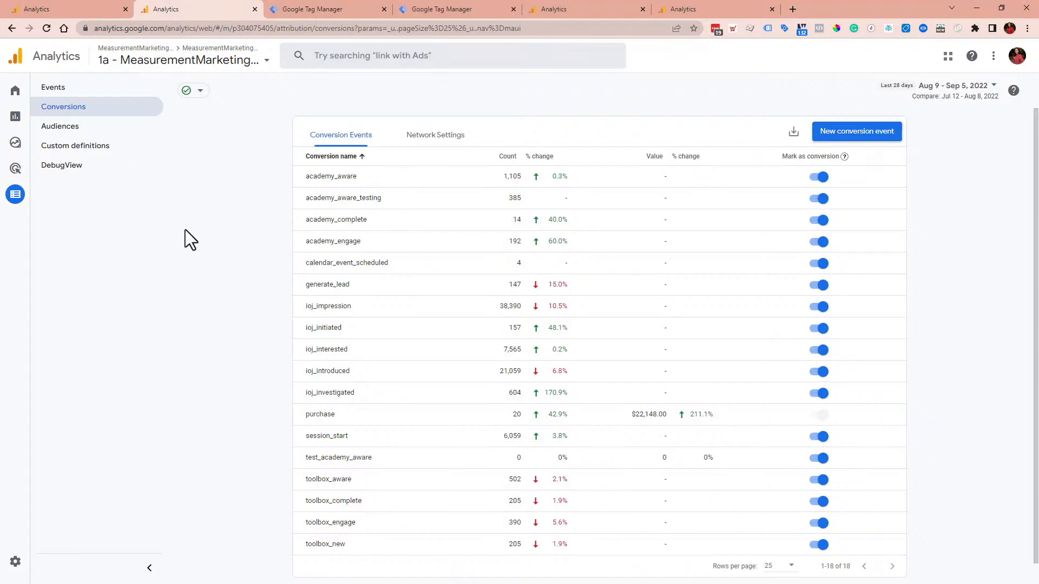
pyautogui.click(66, 90)
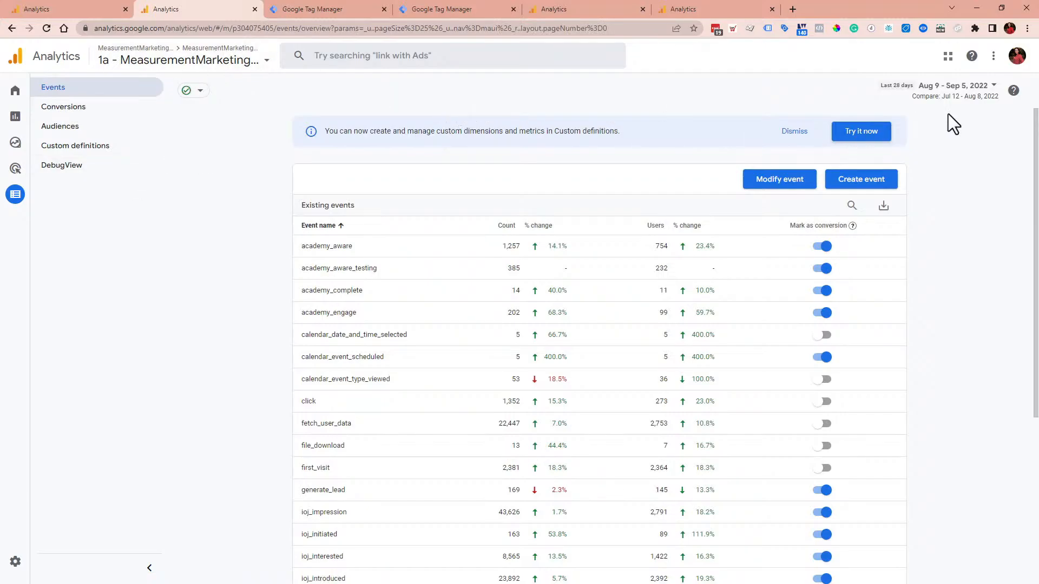
pyautogui.click(47, 5)
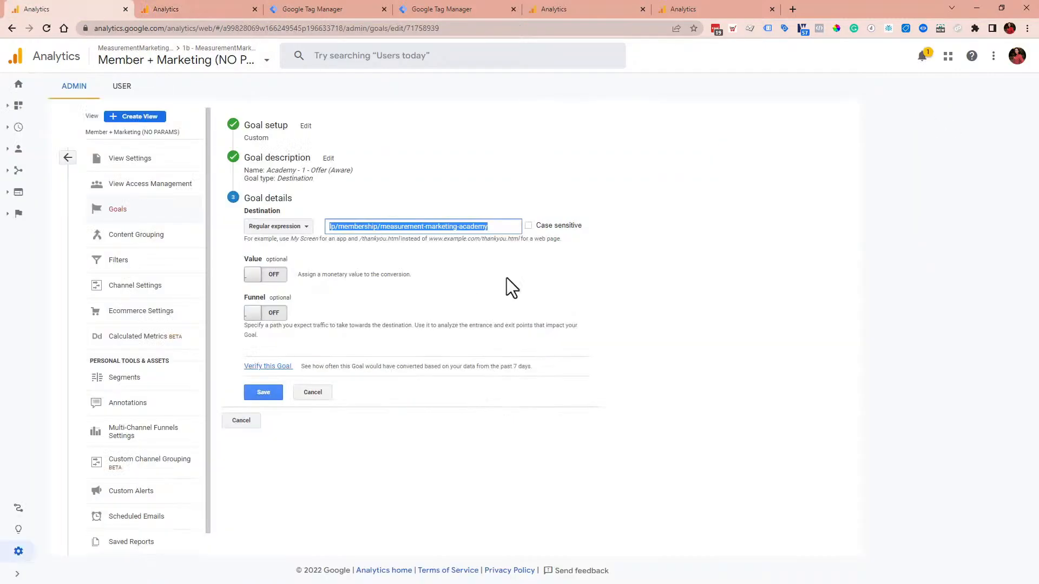
pyautogui.click(180, 4)
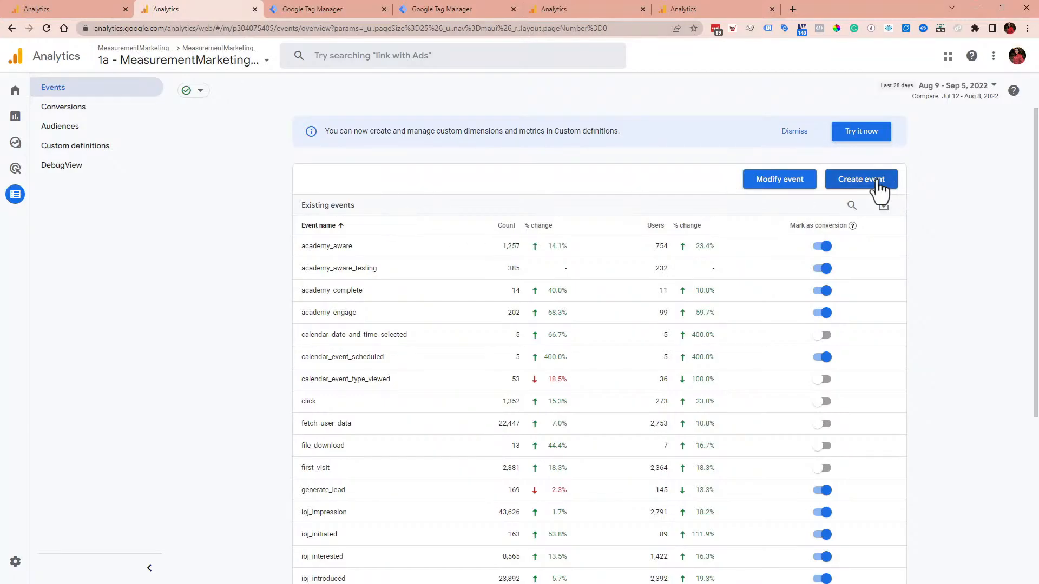
# Start a new custom event in the GA4 property, name it testing_academy_aware, and check the Universal Analytics goal it is based on
pyautogui.click(861, 180)
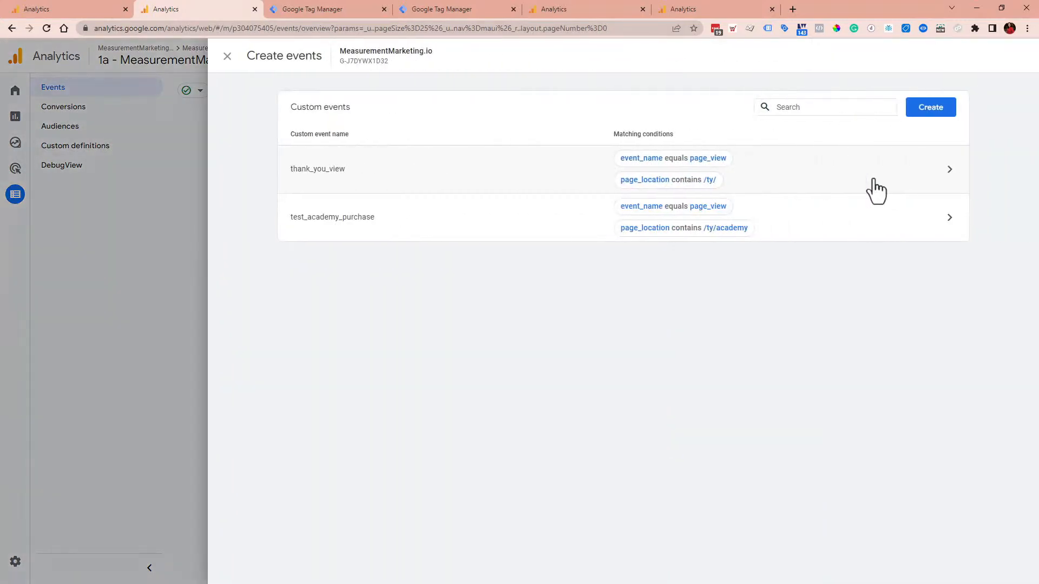
pyautogui.click(930, 107)
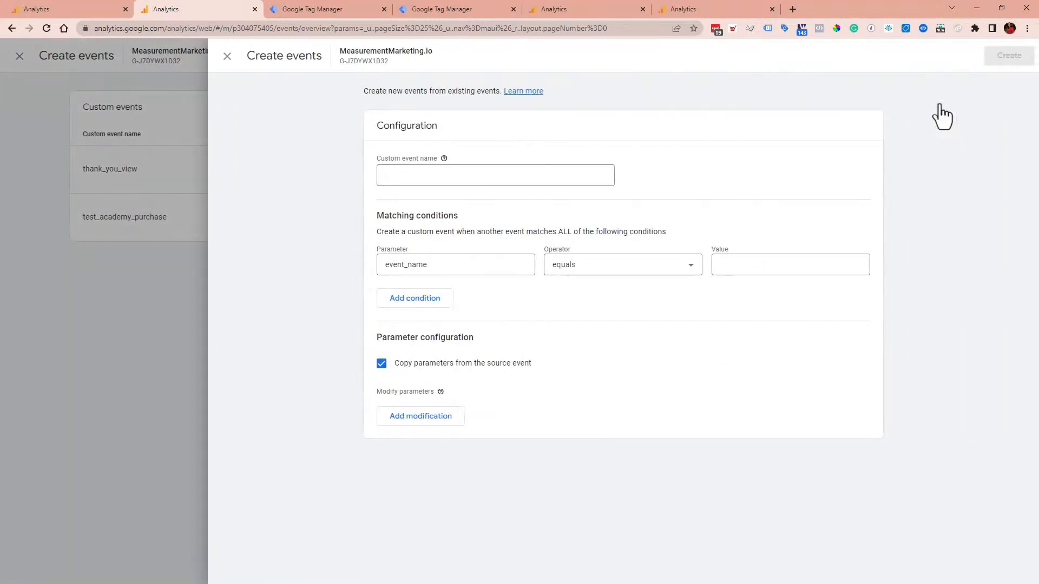
pyautogui.click(507, 175)
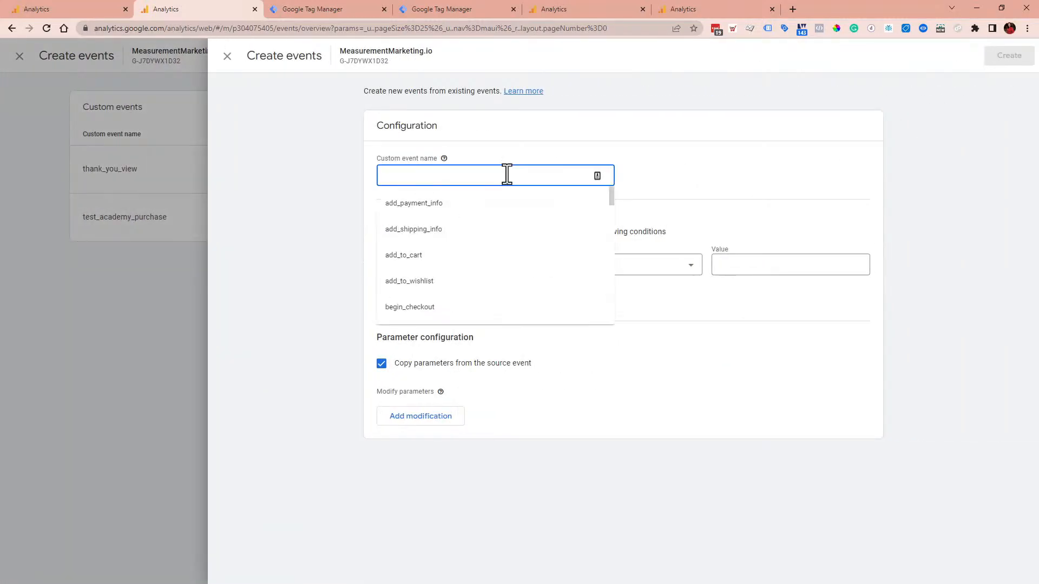
pyautogui.write('testing_')
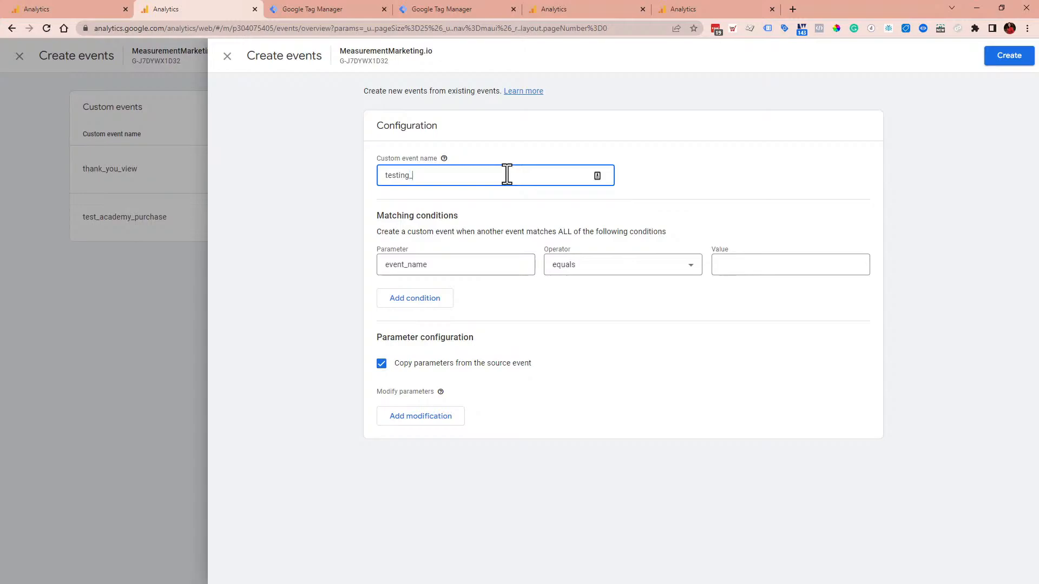
pyautogui.write('academy_aware')
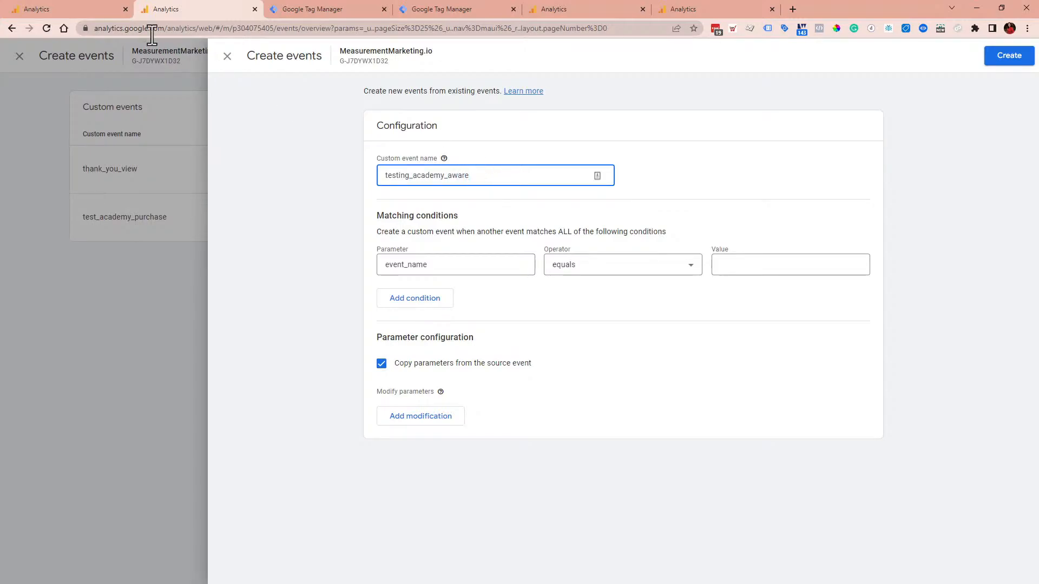
pyautogui.click(100, 12)
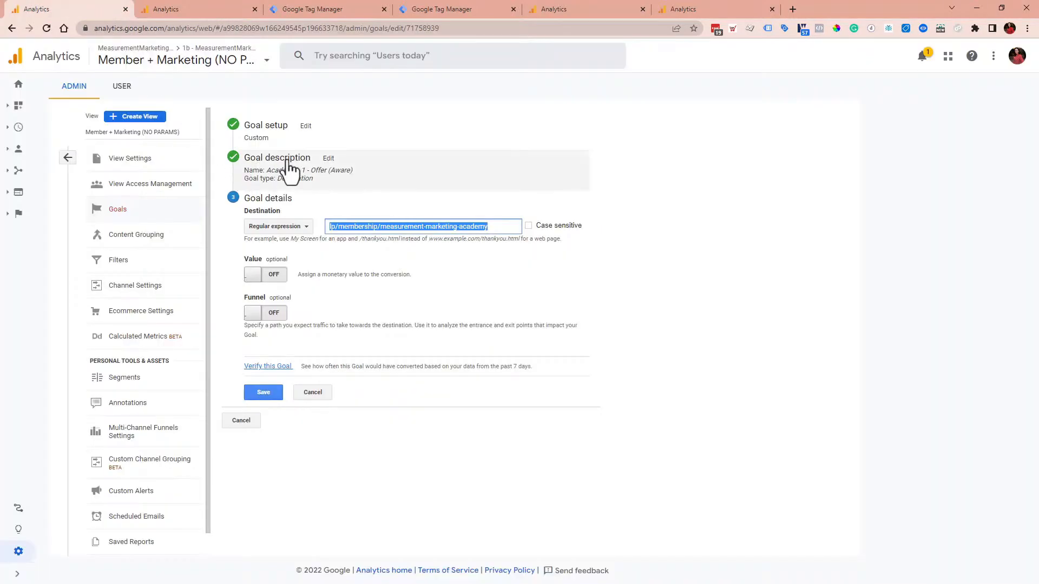
pyautogui.click(193, 7)
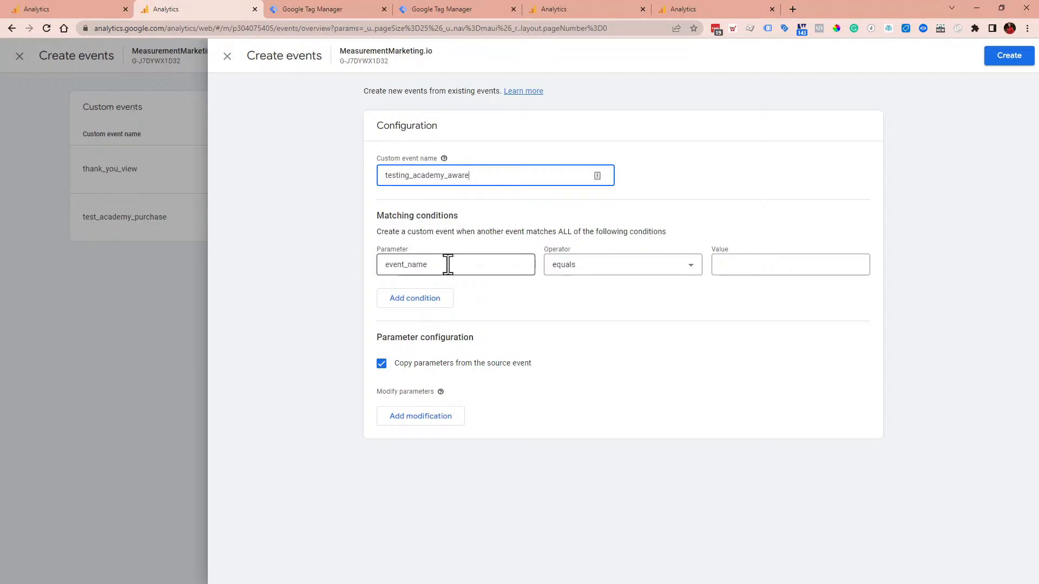
# Set the custom event's first matching condition to event_name equals page_view
pyautogui.moveTo(450, 265); pyautogui.dragTo(365, 267)
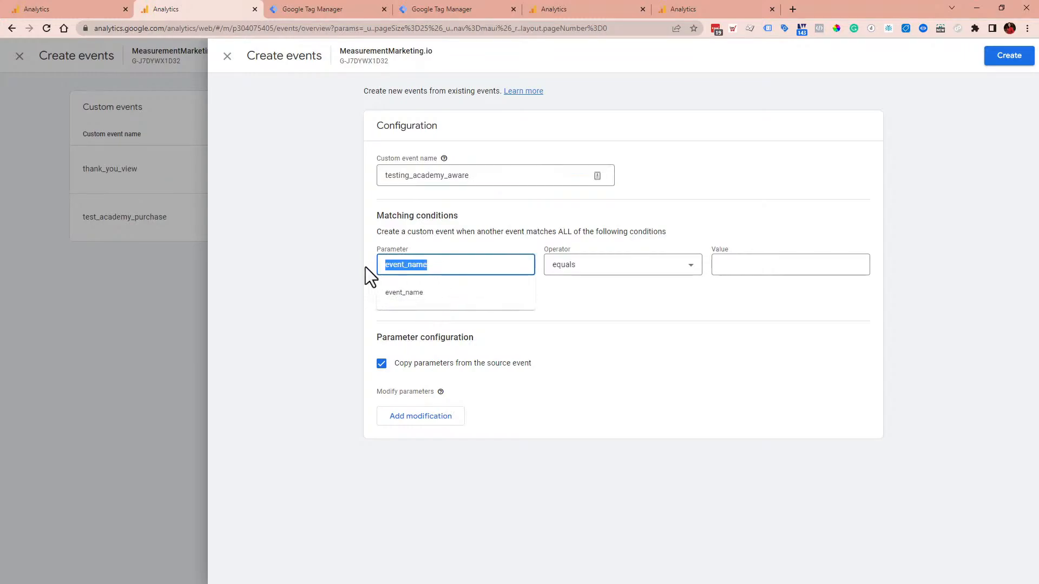
pyautogui.click(434, 300)
pyautogui.click(618, 272)
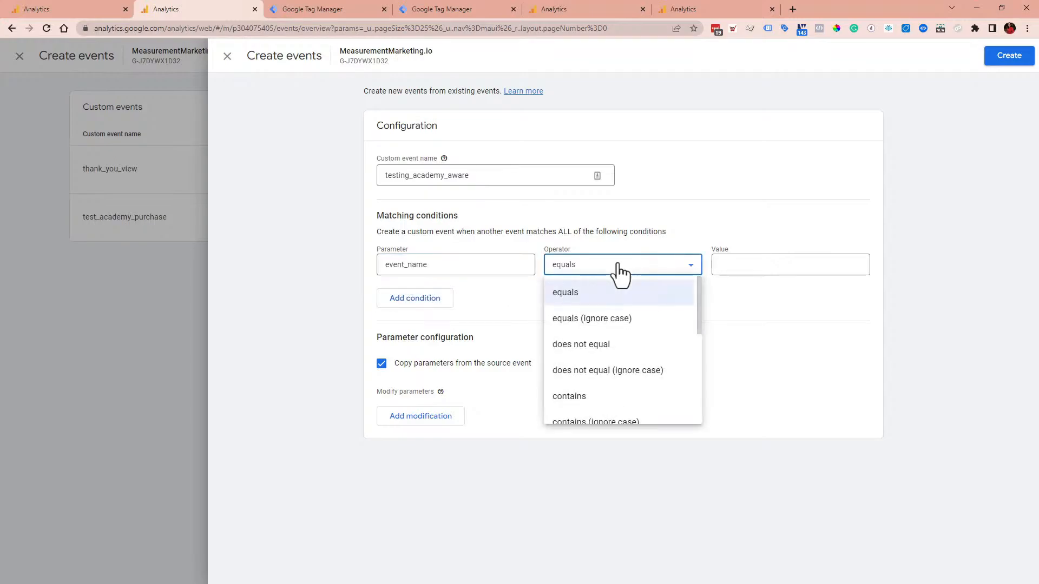
pyautogui.click(626, 295)
pyautogui.click(734, 261)
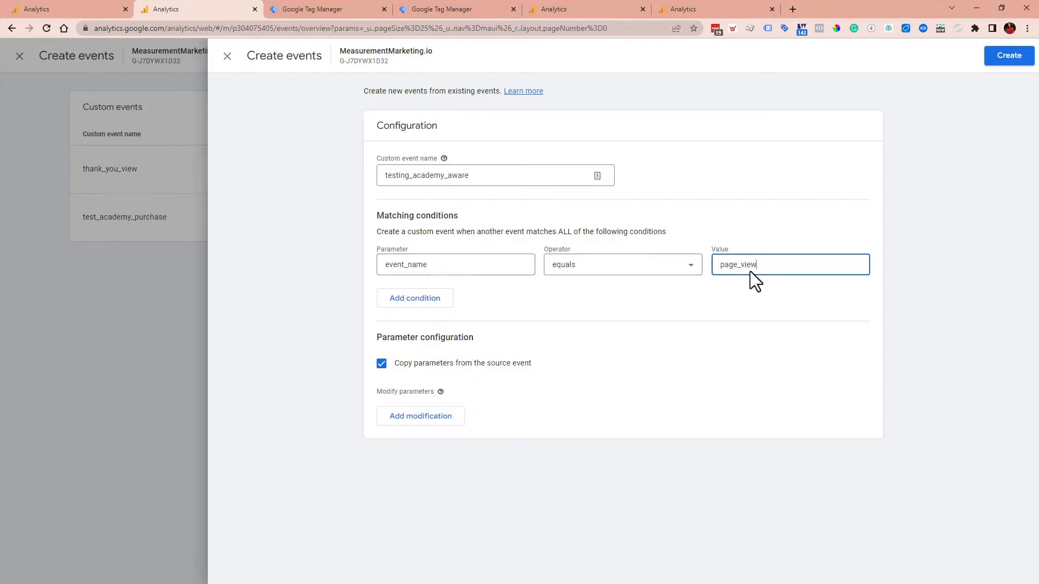
# Add a second matching condition where page_location contains lp/membership/measurement-marketing-academy, and save the custom event
pyautogui.click(413, 299)
pyautogui.click(434, 308)
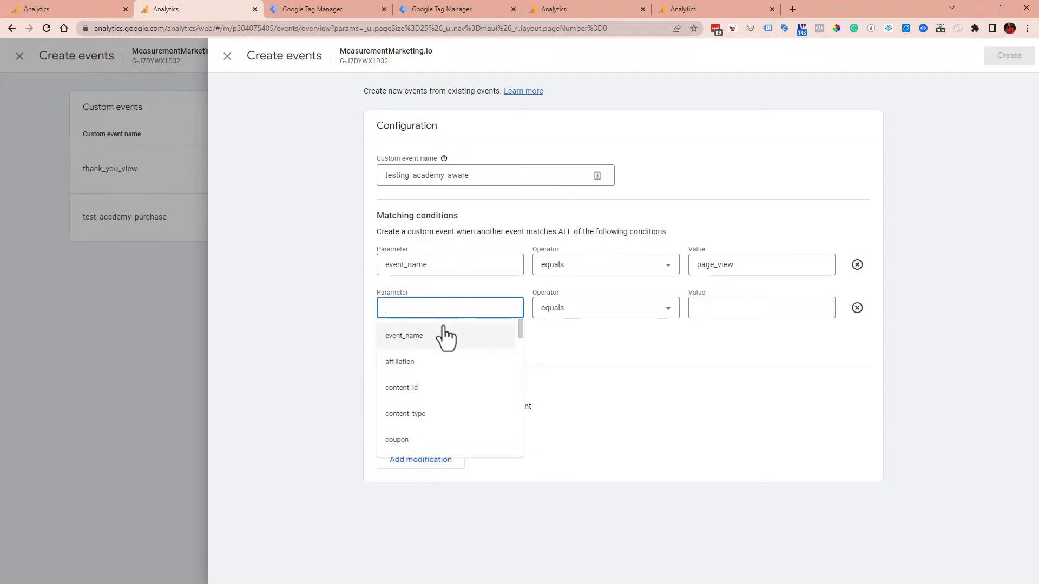
pyautogui.write('page')
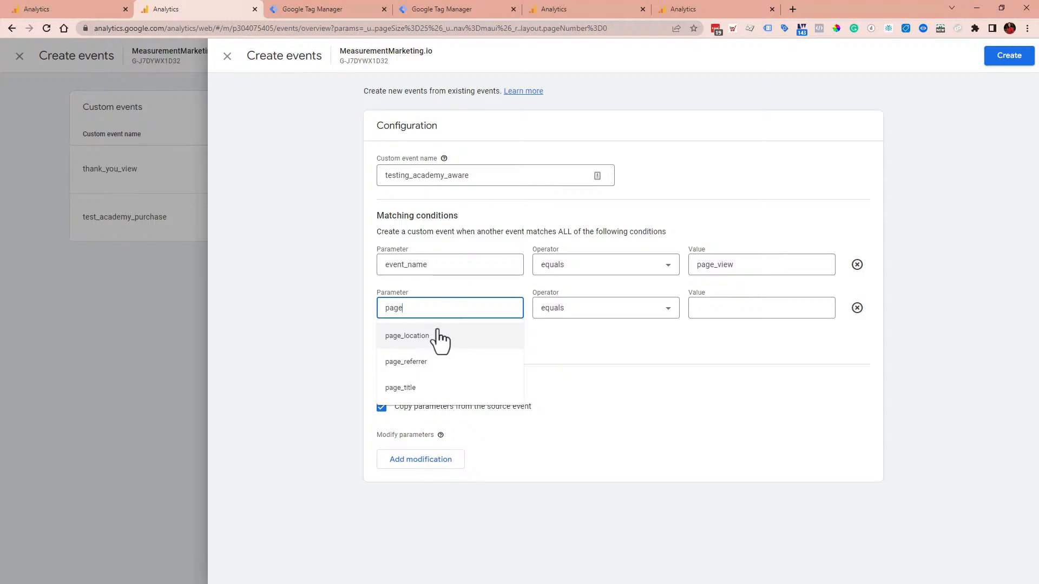
pyautogui.click(439, 336)
pyautogui.doubleClick(392, 293)
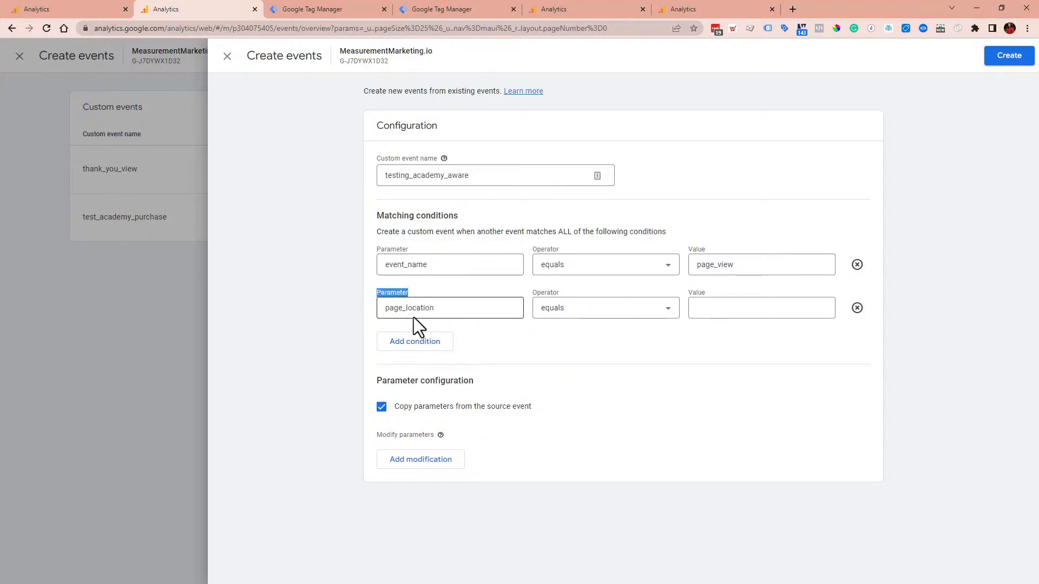
pyautogui.click(654, 316)
pyautogui.click(603, 441)
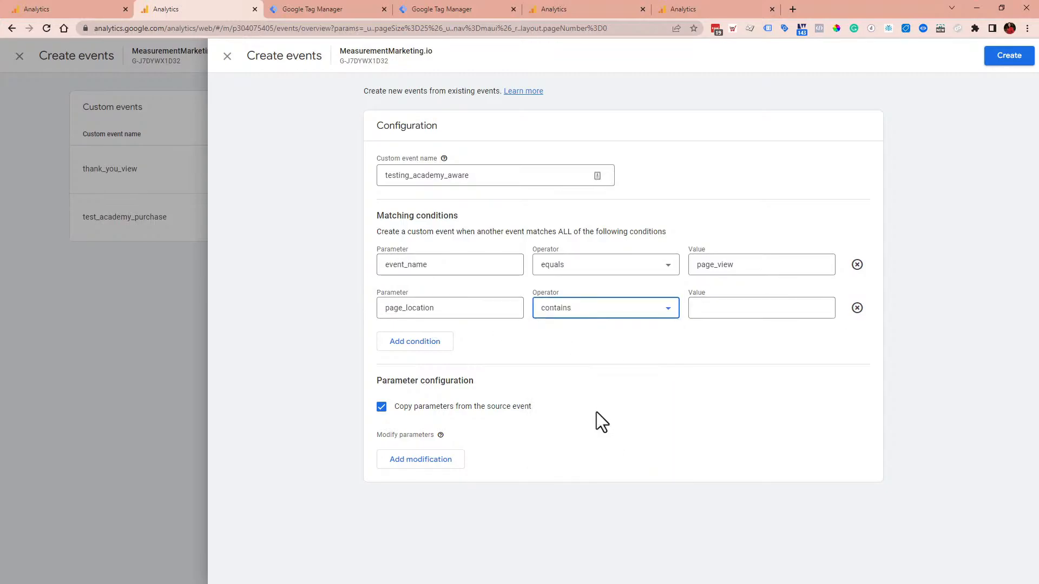
pyautogui.click(779, 308)
pyautogui.hotkey('ctrl', 'v')
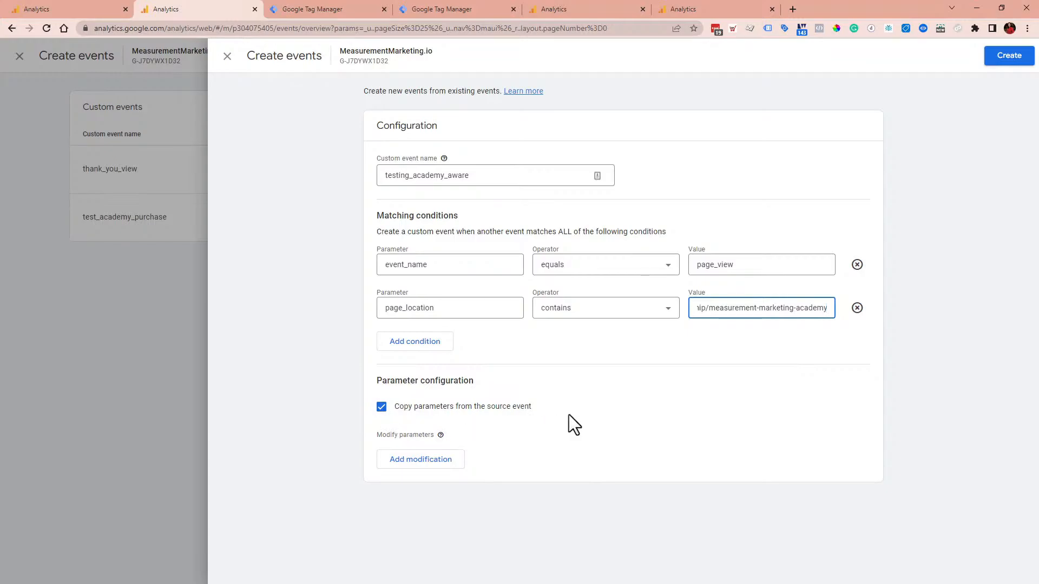
pyautogui.click(1009, 60)
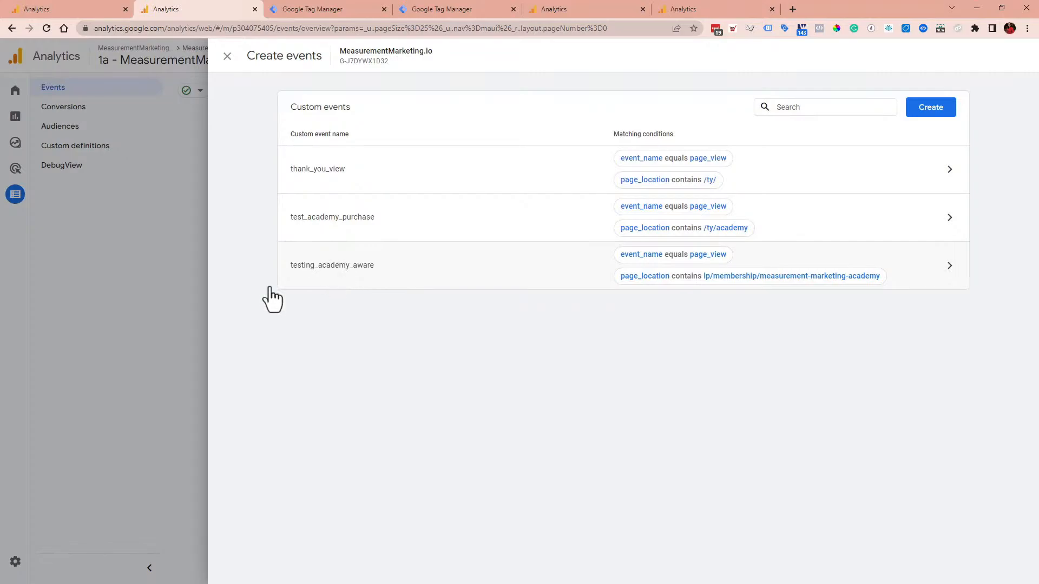
# Leave the custom events panel and unmark academy_aware_testing as a conversion in the existing events
pyautogui.click(926, 108)
pyautogui.click(227, 56)
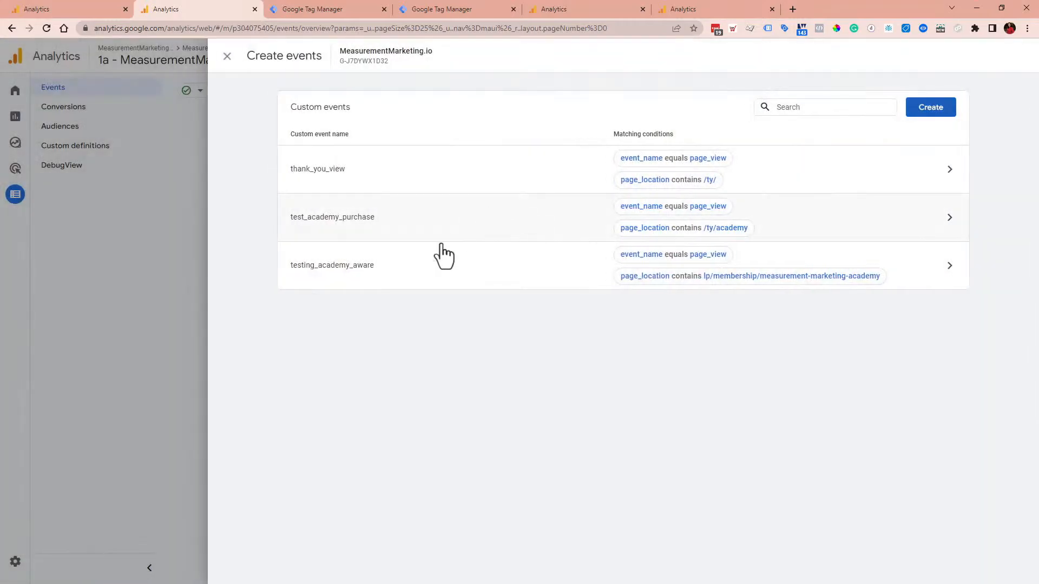
pyautogui.click(107, 366)
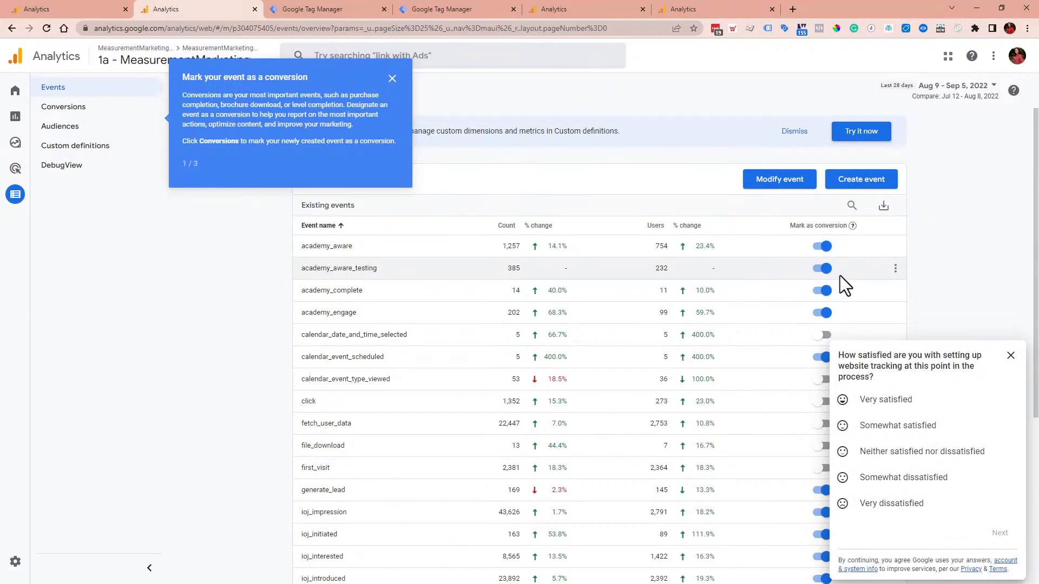
pyautogui.click(821, 268)
# Dismiss the conversion tip and the satisfaction survey, and show 50 rows per page in the existing events table
pyautogui.scroll(-5, 217, 395)
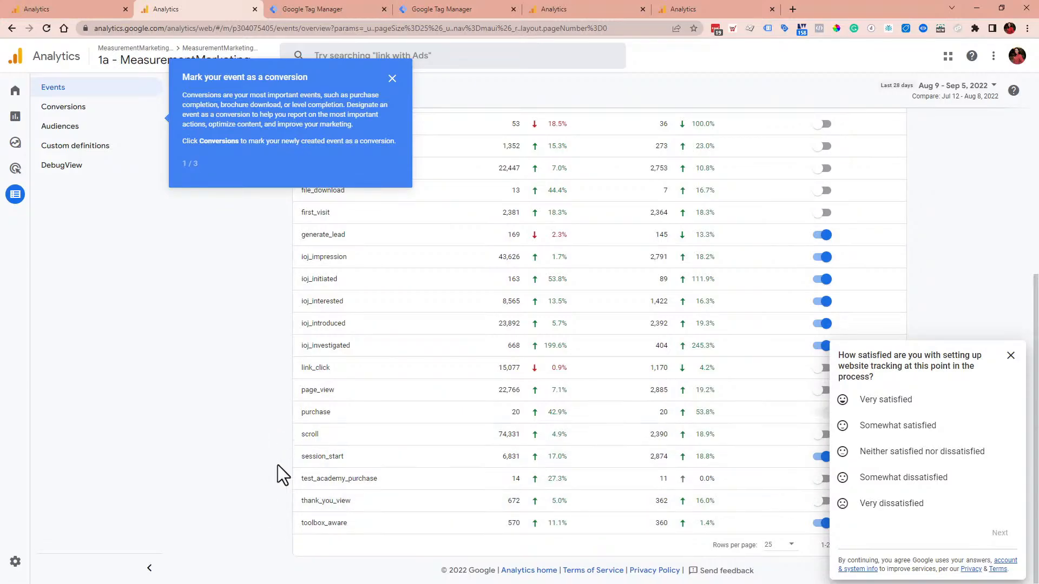
pyautogui.click(392, 79)
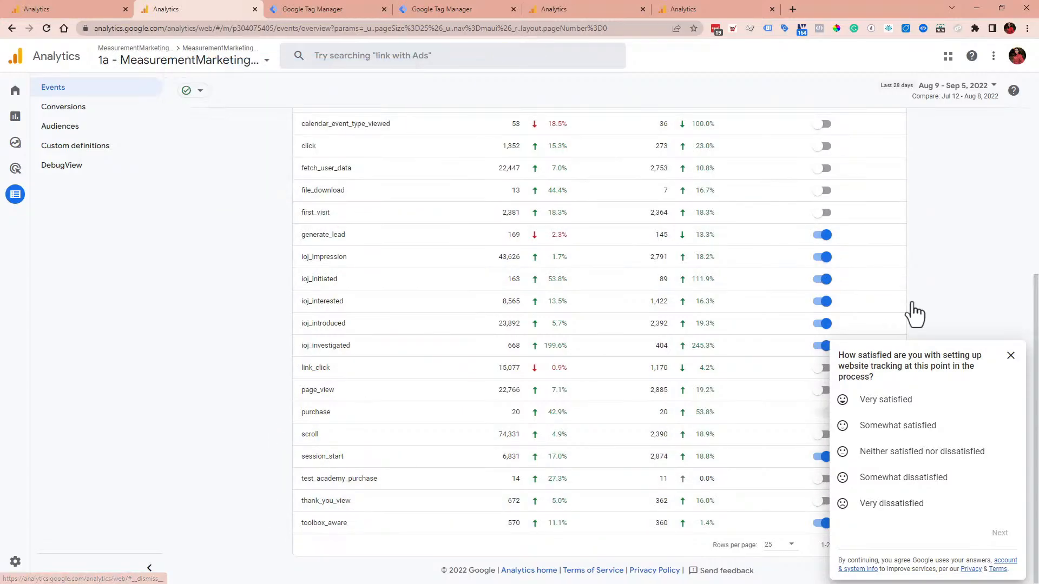
pyautogui.click(1010, 356)
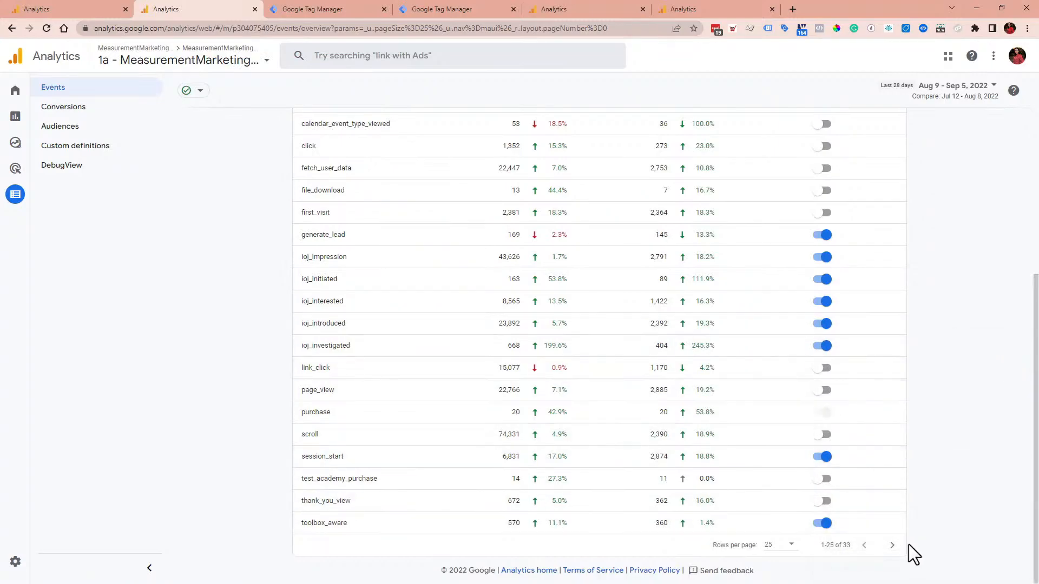
pyautogui.click(791, 563)
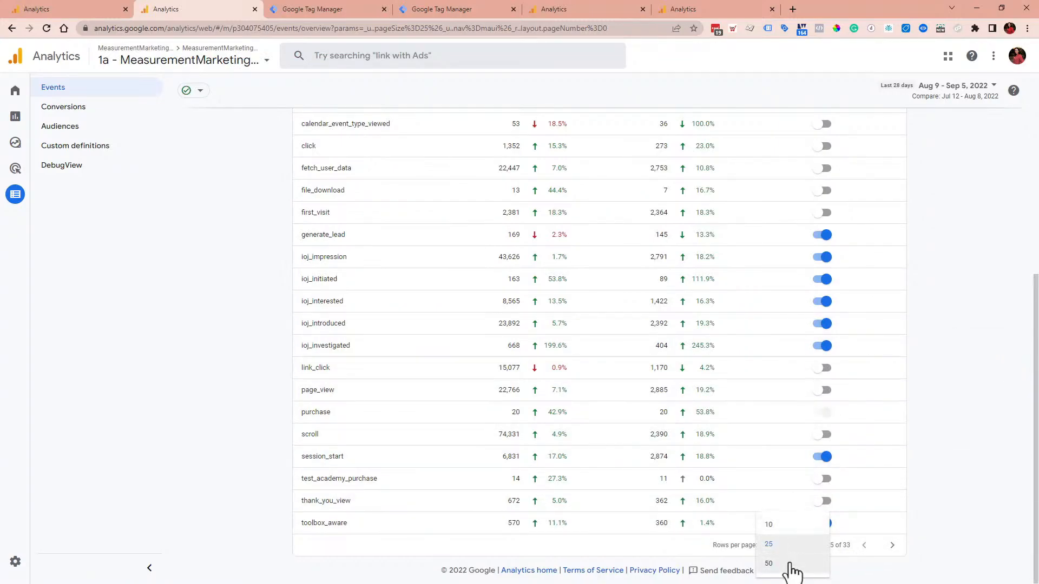
pyautogui.click(784, 562)
pyautogui.scroll(-3, 435, 324)
pyautogui.scroll(-1, 427, 327)
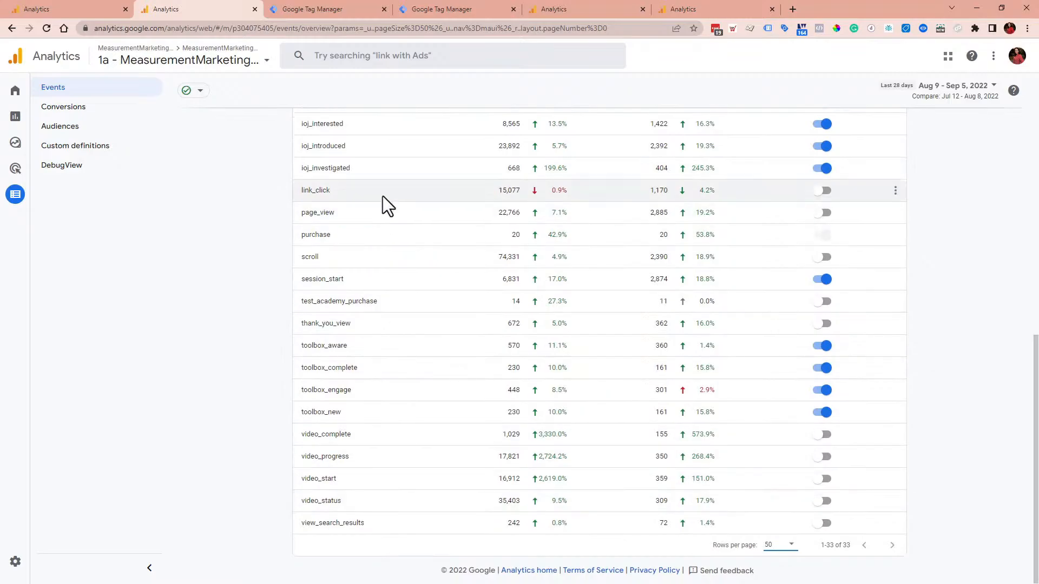
# Check the testing_academy_aware entry among the custom events, and return to the existing events table
pyautogui.scroll(8, 380, 475)
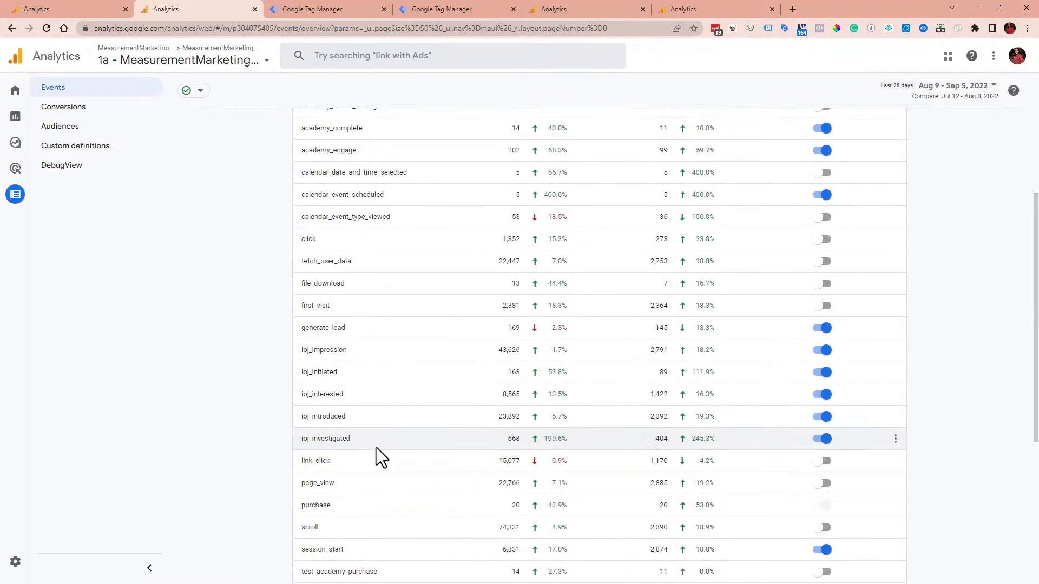
pyautogui.click(851, 184)
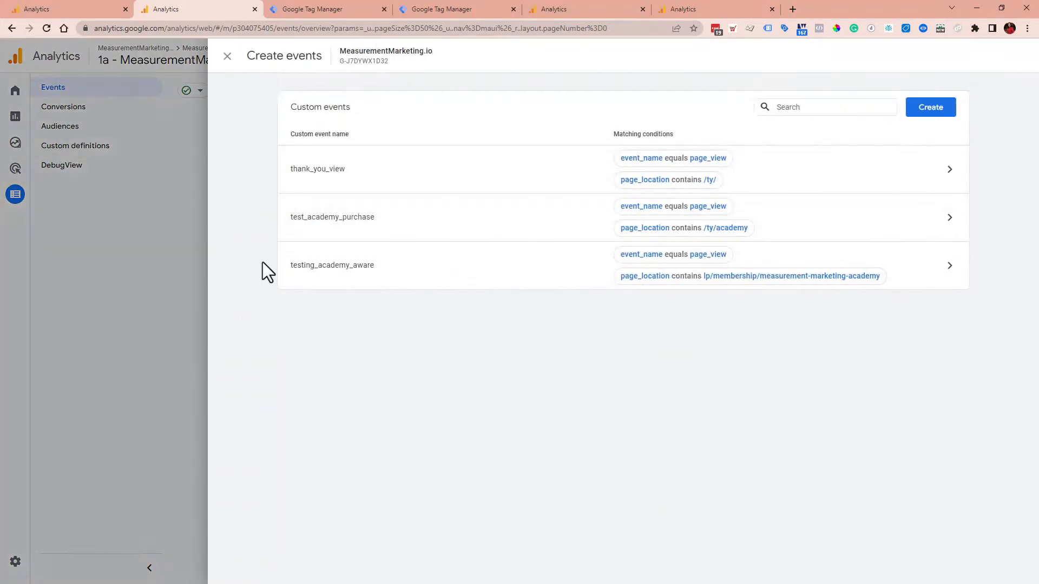
pyautogui.click(128, 299)
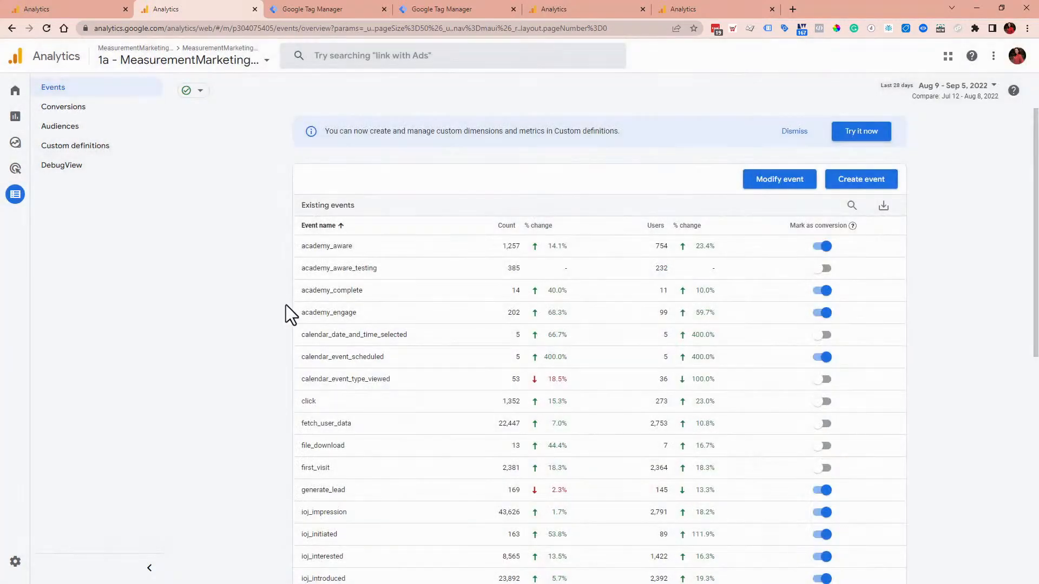
# Look through the existing events table for the new custom event, and recheck the Academy - 1 - Offer (Aware) goal's destination in Universal Analytics
pyautogui.scroll(-10, 352, 387)
pyautogui.scroll(3, 314, 379)
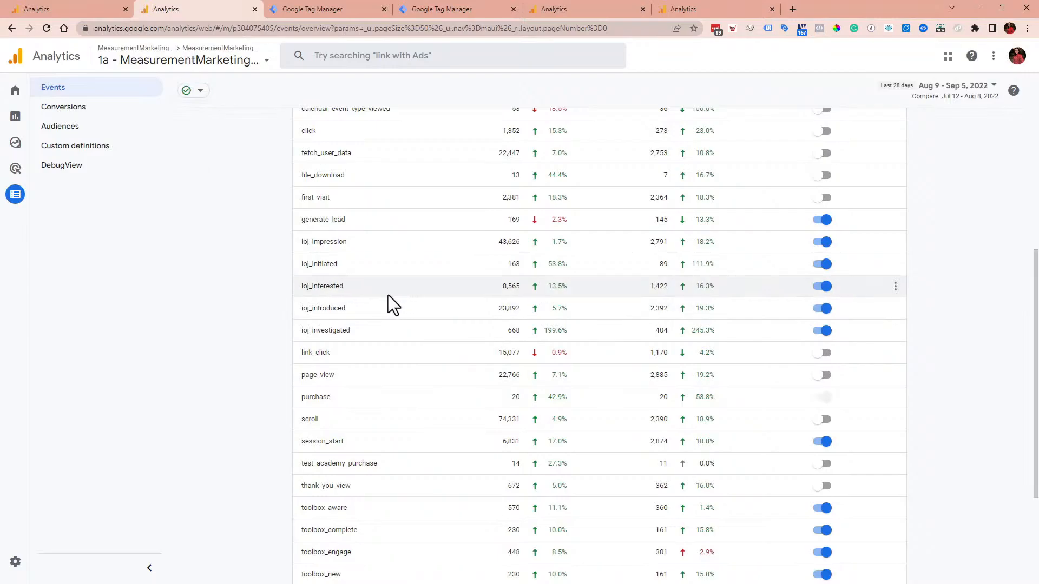
pyautogui.scroll(1, 386, 300)
pyautogui.scroll(4, 265, 279)
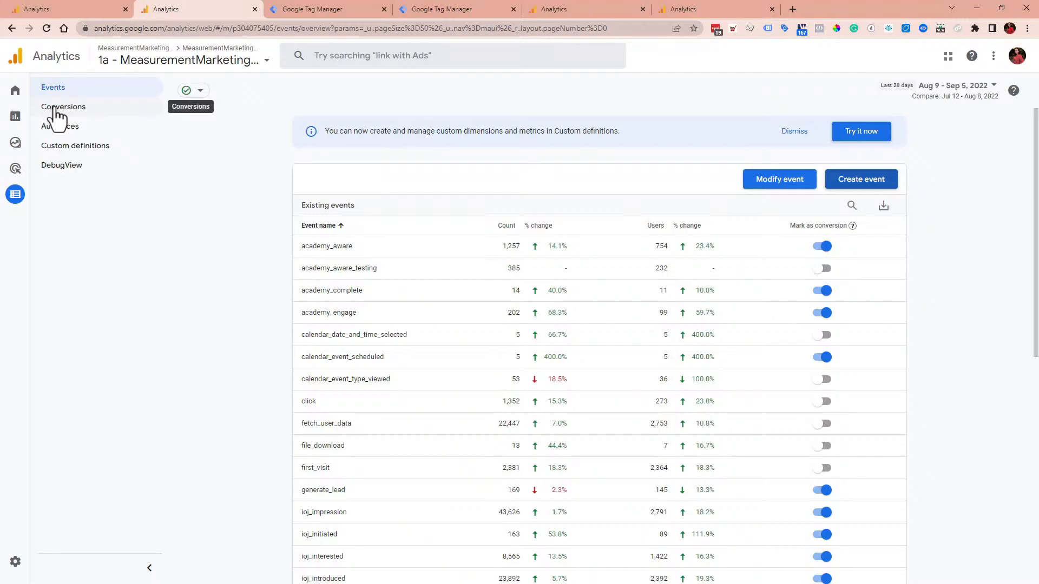
pyautogui.click(25, 8)
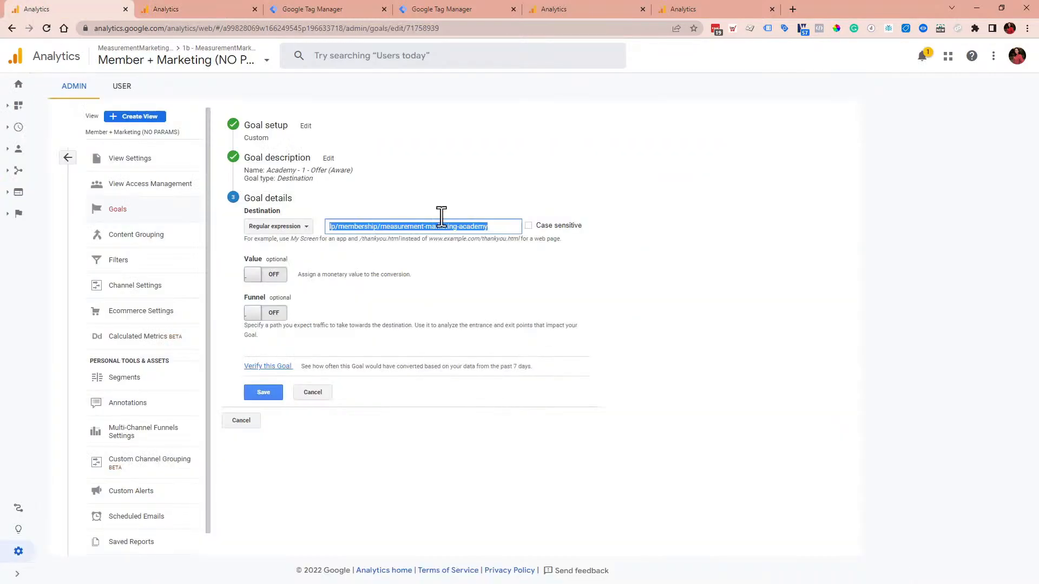
pyautogui.click(203, 16)
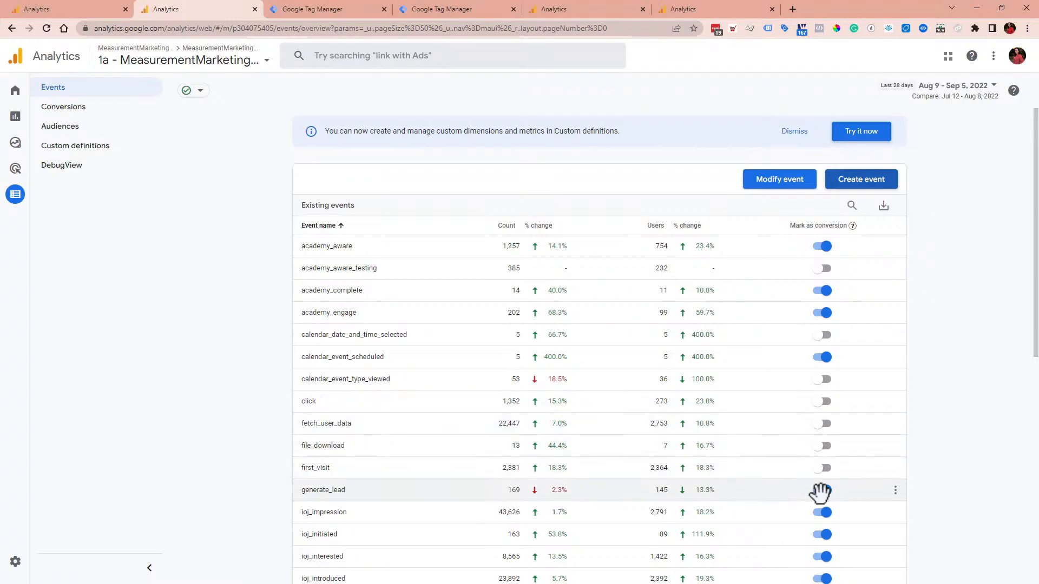
# Examine the conversion setting of the page_view event in the existing events table
pyautogui.moveTo(855, 233)
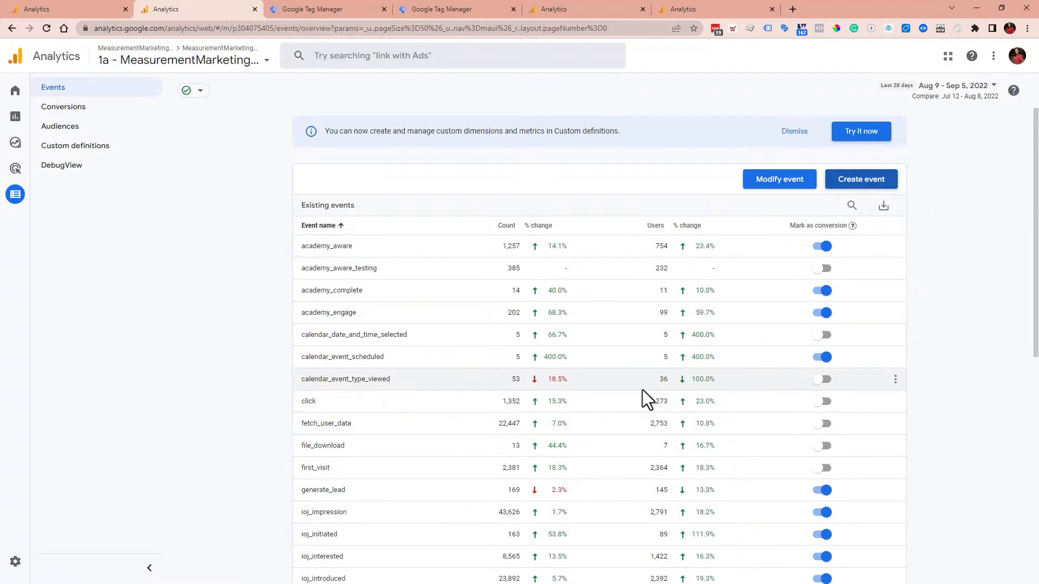
pyautogui.scroll(-4, 889, 425)
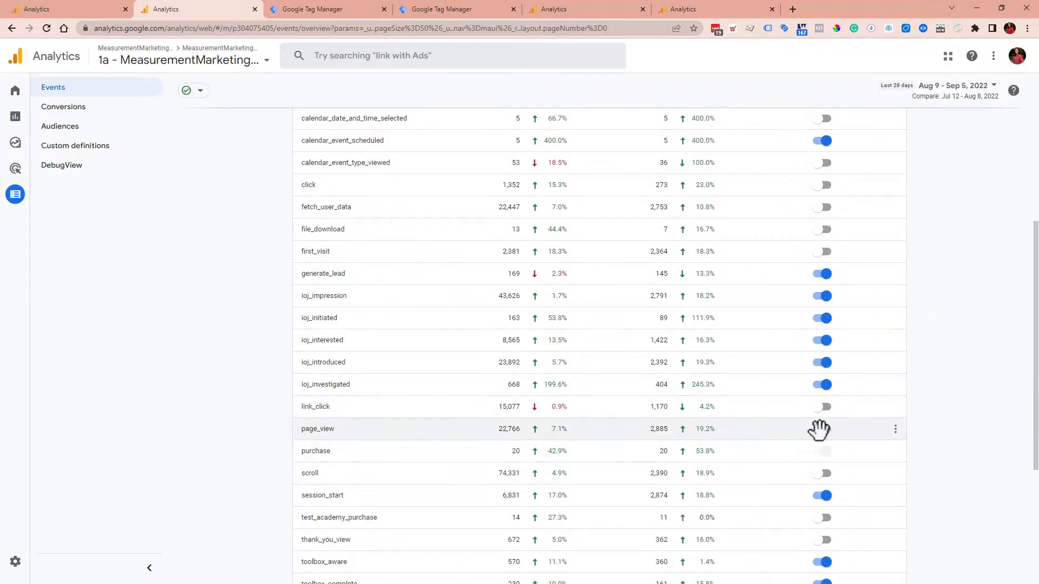
pyautogui.scroll(3, 823, 427)
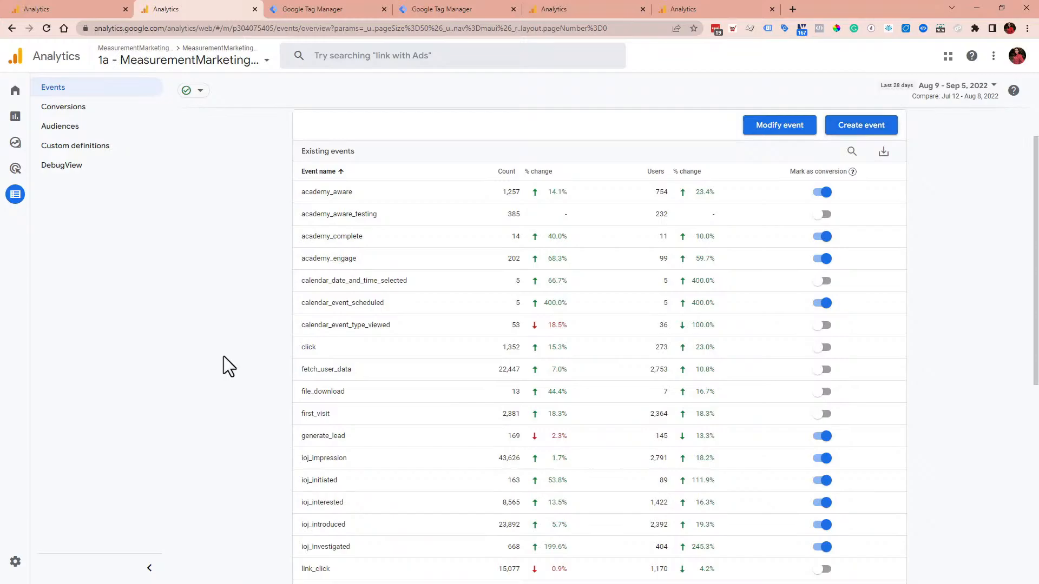
pyautogui.scroll(1, 222, 356)
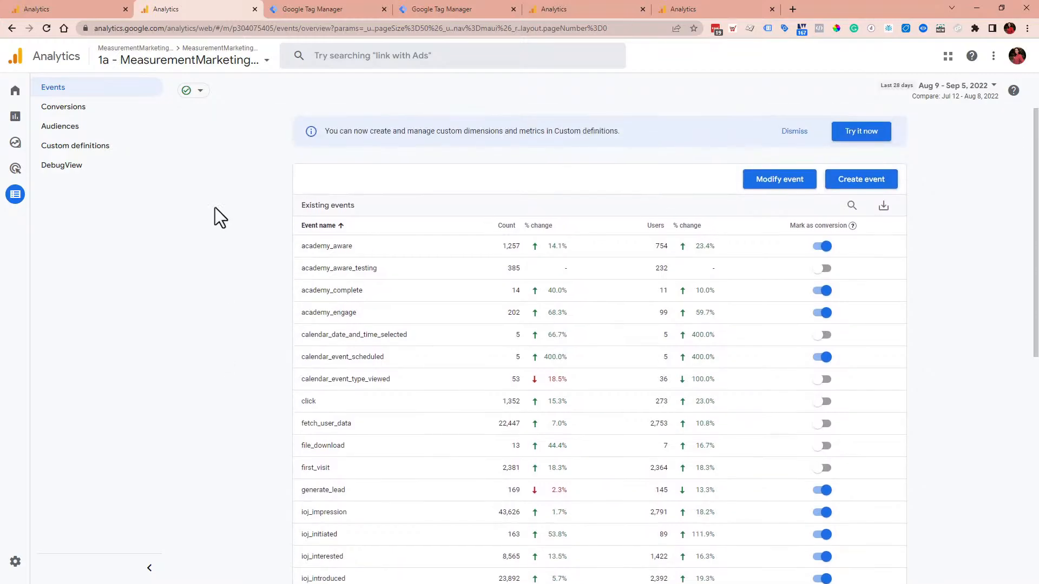
# Add a new conversion event named testing_academy_aware in the GA4 conversions
pyautogui.click(49, 106)
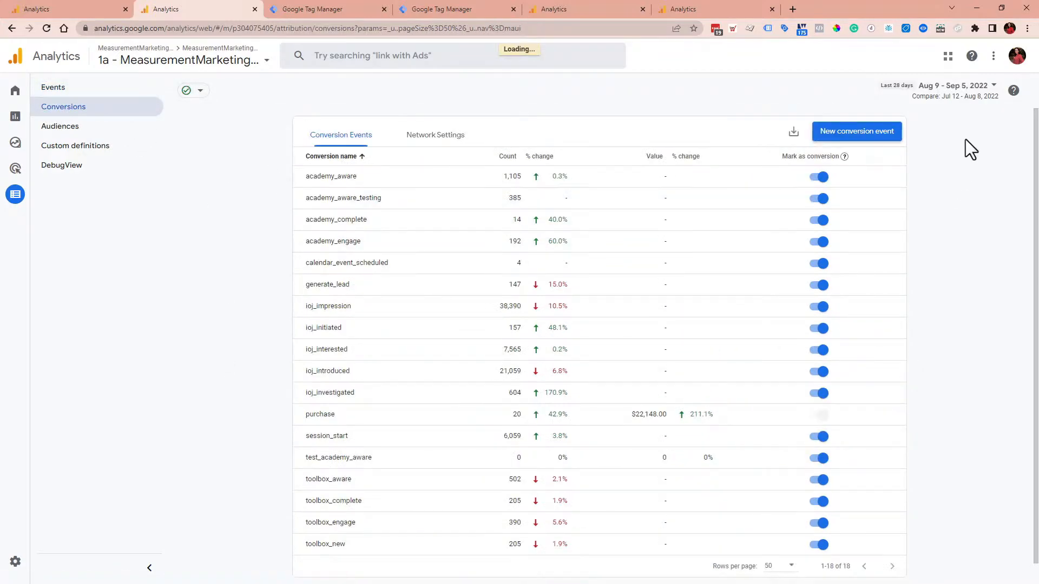
pyautogui.click(863, 132)
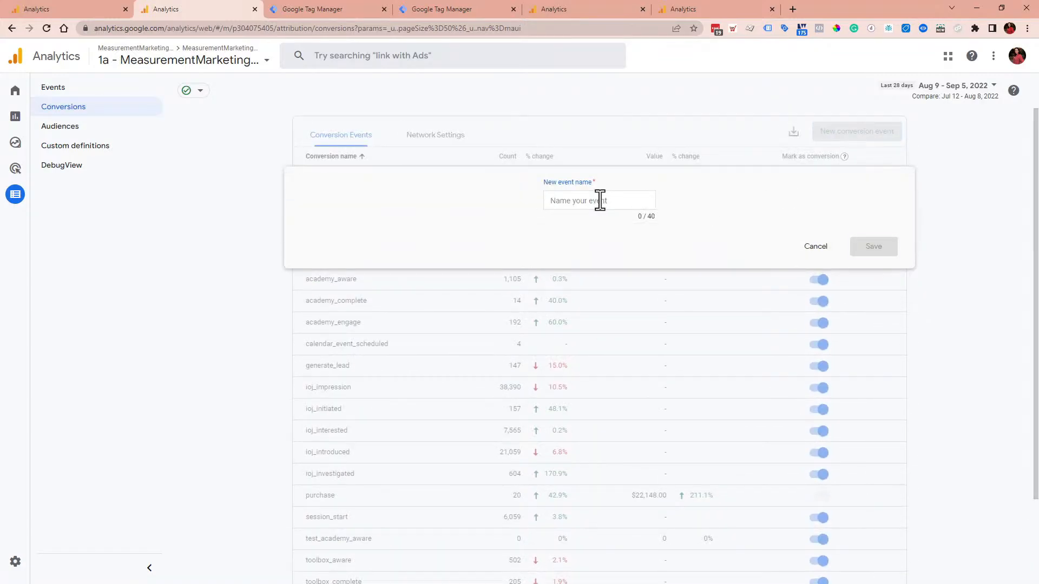
pyautogui.write('testing_a')
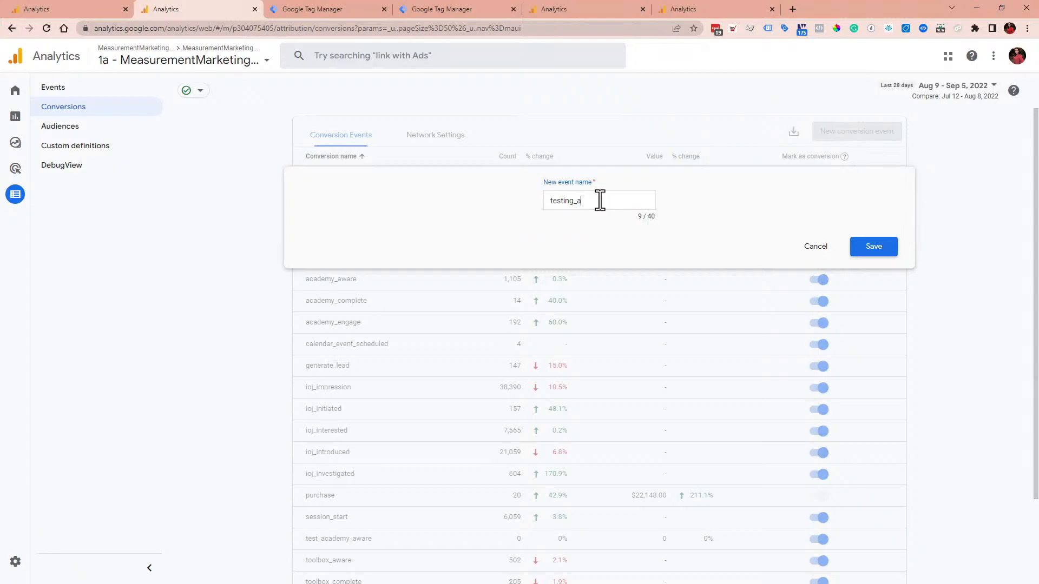
pyautogui.write('cademy_aware')
pyautogui.click(887, 252)
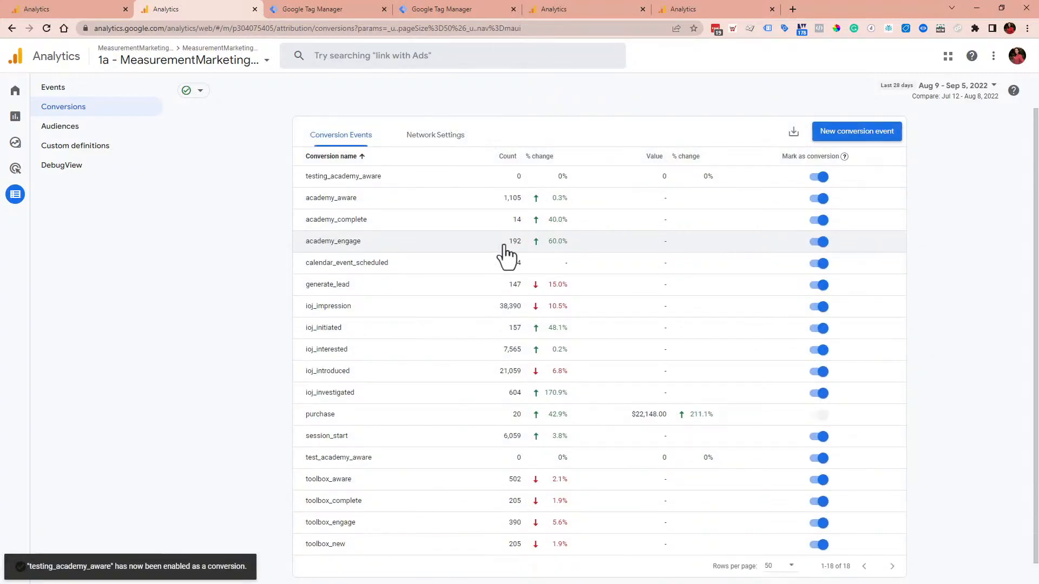
# Unmark test_academy_aware as a conversion, and check the count of testing_academy_aware
pyautogui.scroll(-1, 400, 508)
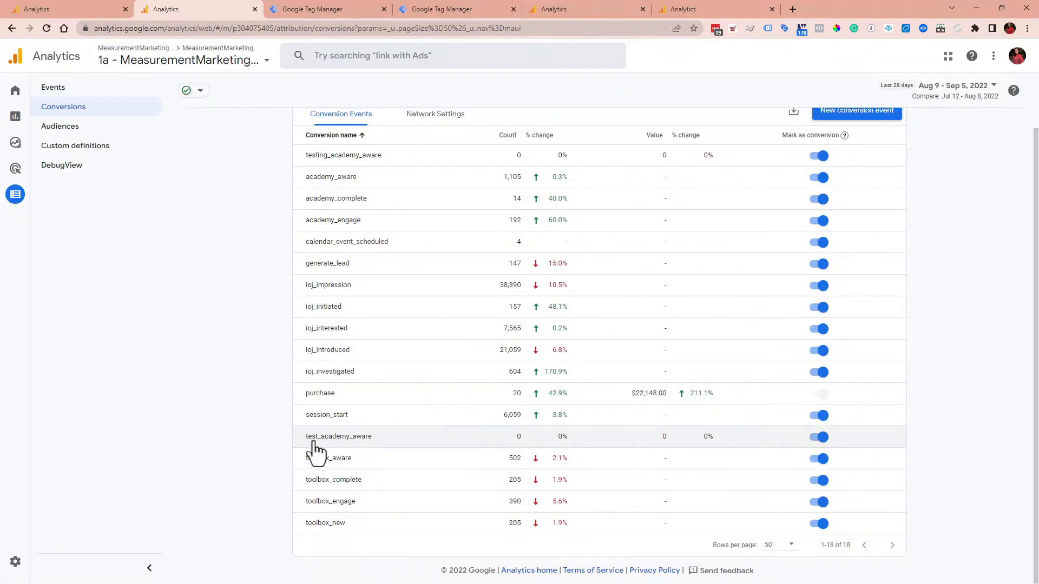
pyautogui.click(819, 433)
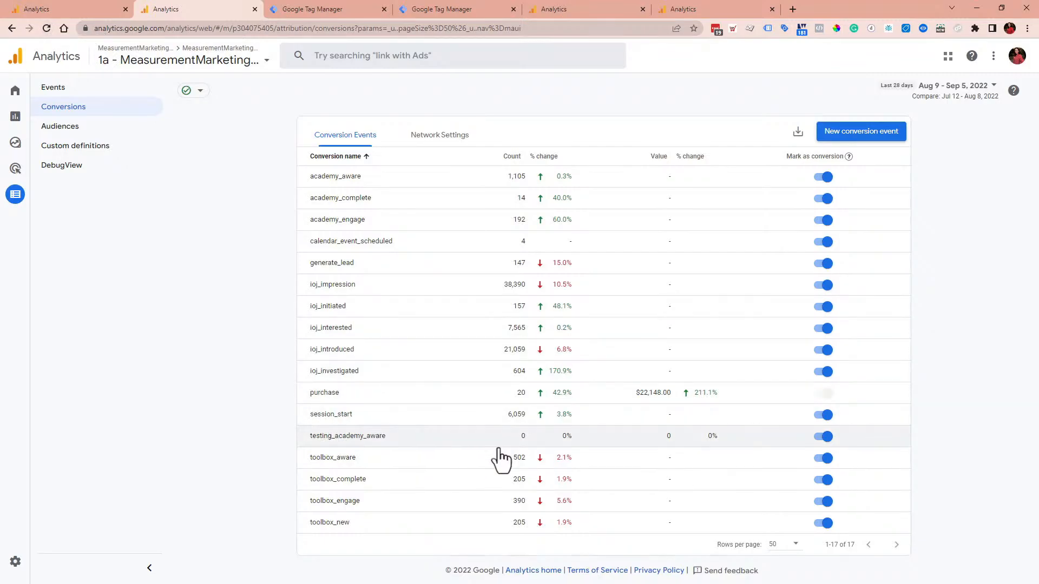
pyautogui.doubleClick(521, 437)
# Return to the existing events and look through the table for testing_academy_aware
pyautogui.moveTo(24, 89)
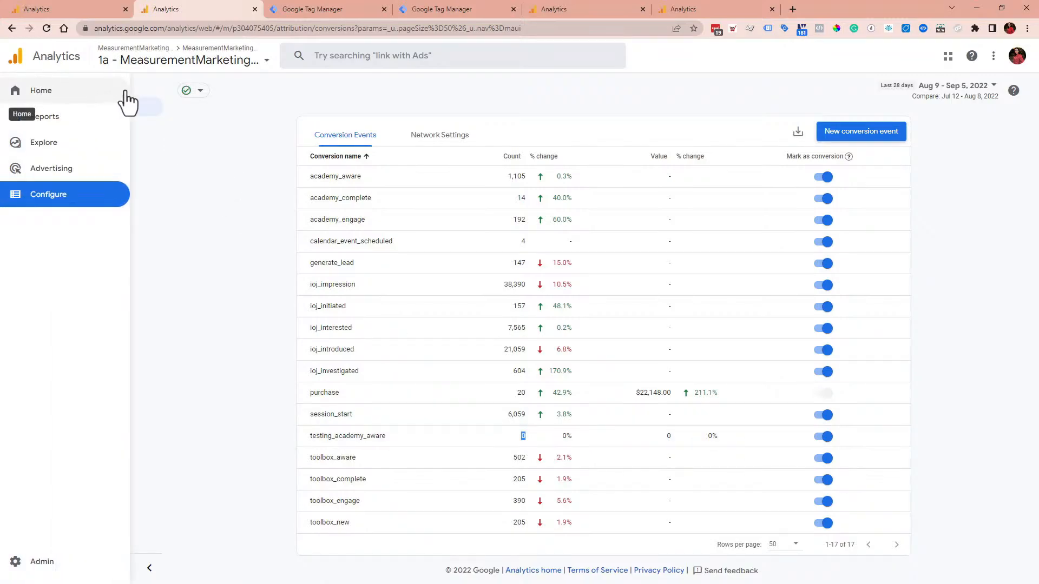
pyautogui.click(137, 91)
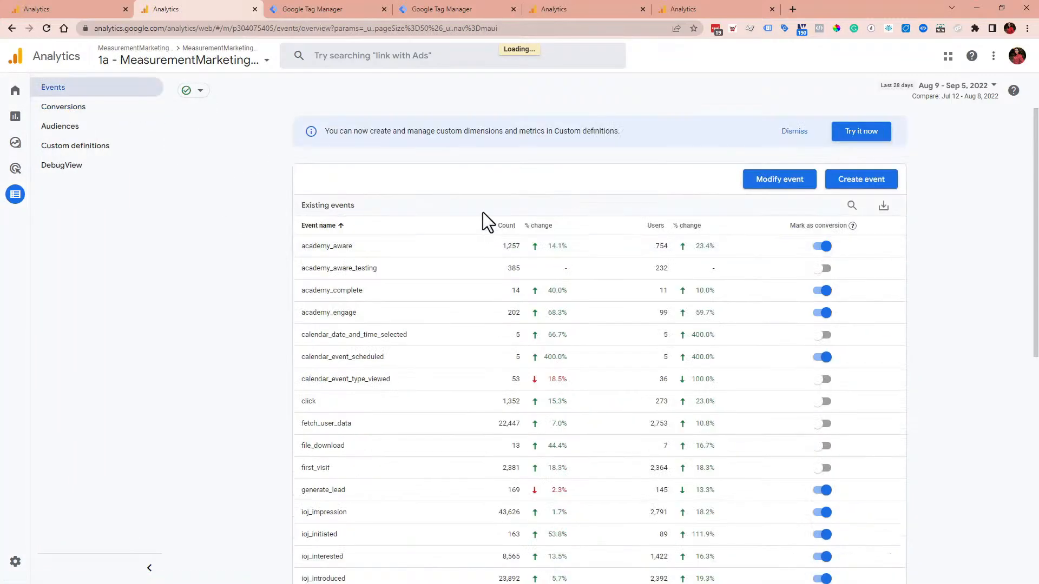
pyautogui.scroll(-8, 510, 271)
pyautogui.scroll(4, 512, 276)
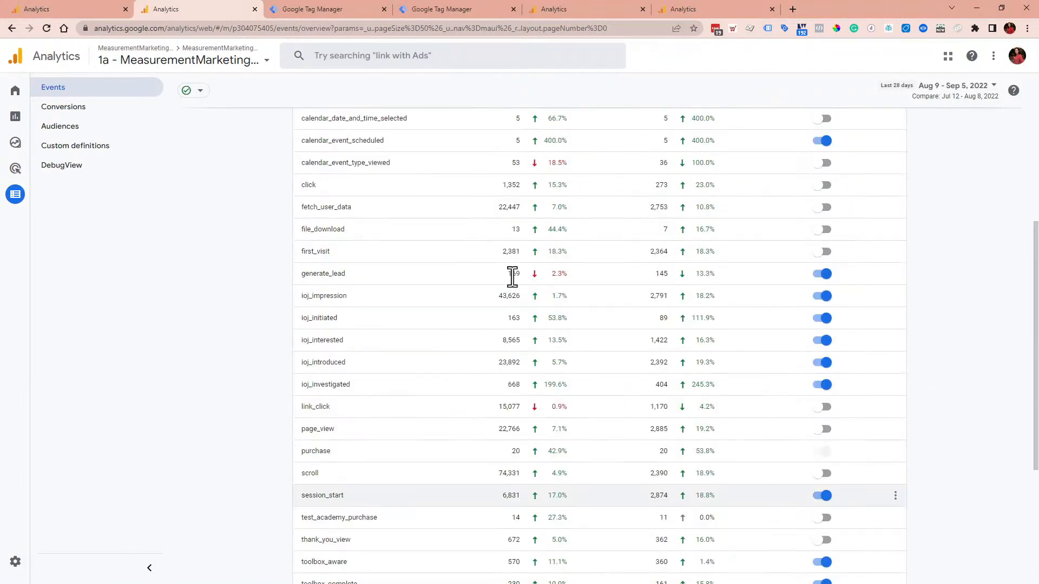
pyautogui.scroll(4, 512, 276)
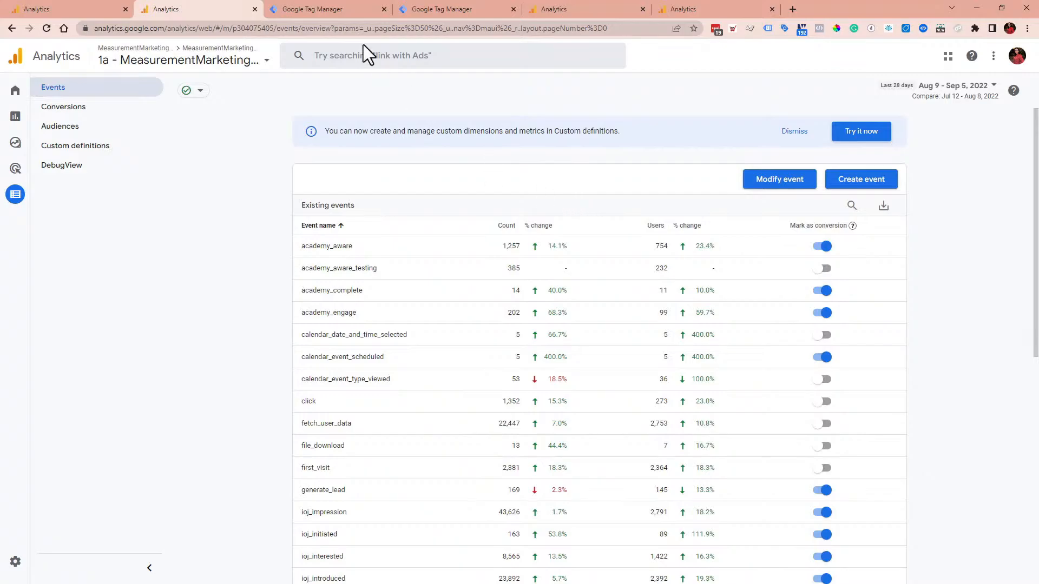
# Review the description and event conditions of the Toolbox event goal in Universal Analytics
pyautogui.click(573, 7)
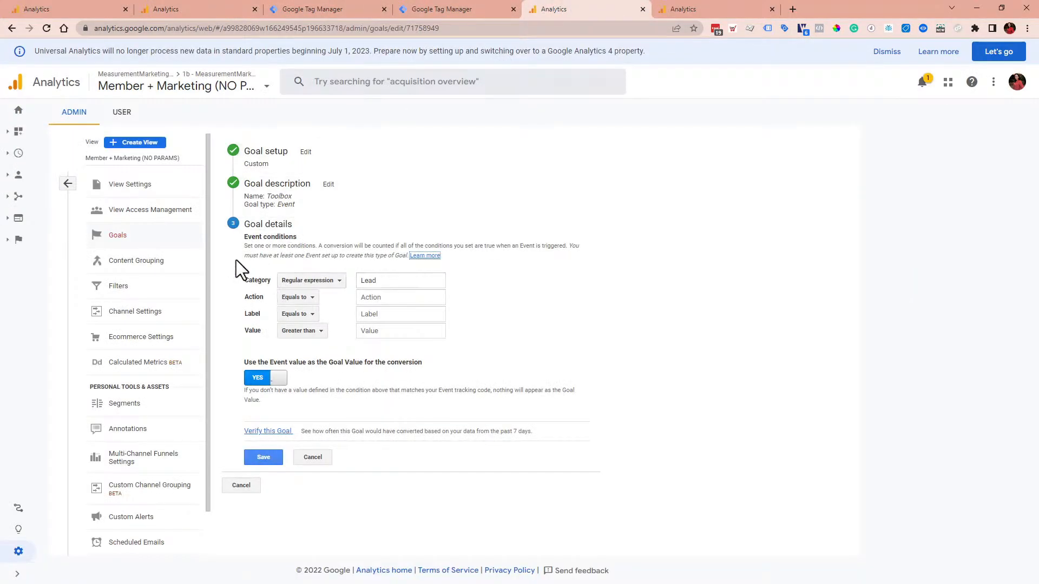
pyautogui.click(276, 212)
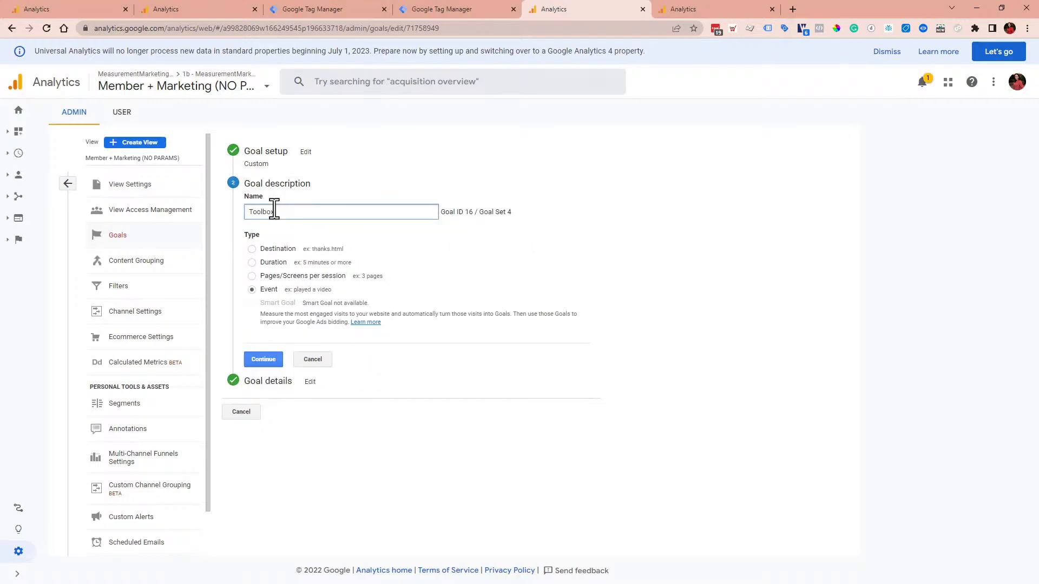
pyautogui.click(281, 362)
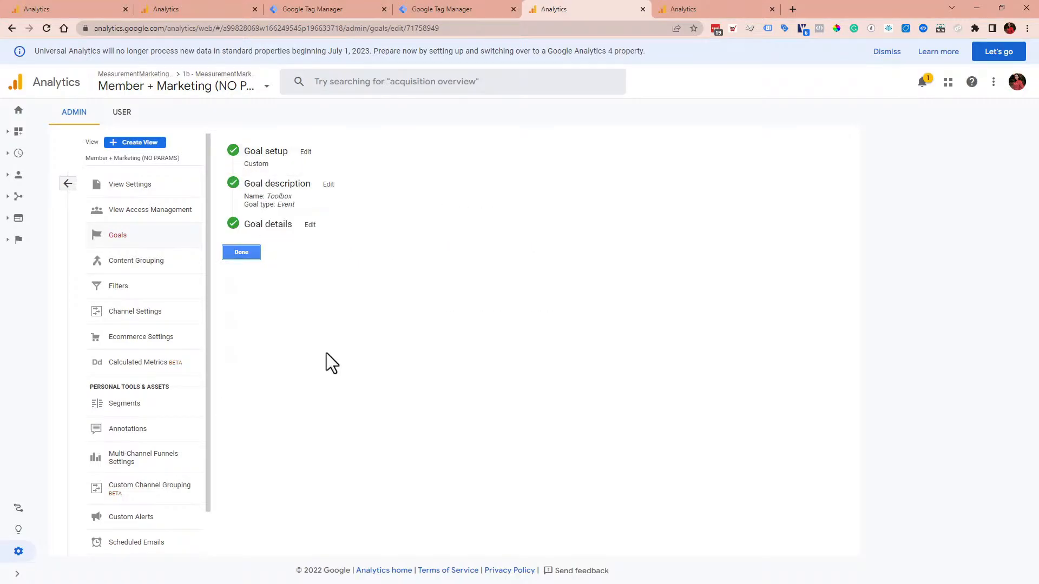
pyautogui.click(328, 236)
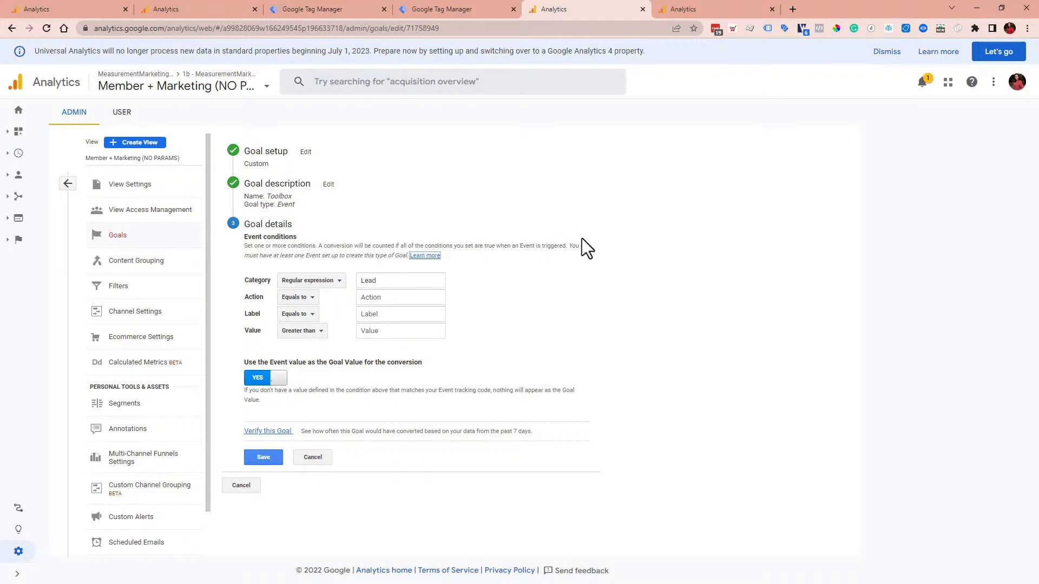
# Compare the Toolbox goal's Category condition with the category of the GA - Event - Lead tag in Google Tag Manager
pyautogui.click(352, 13)
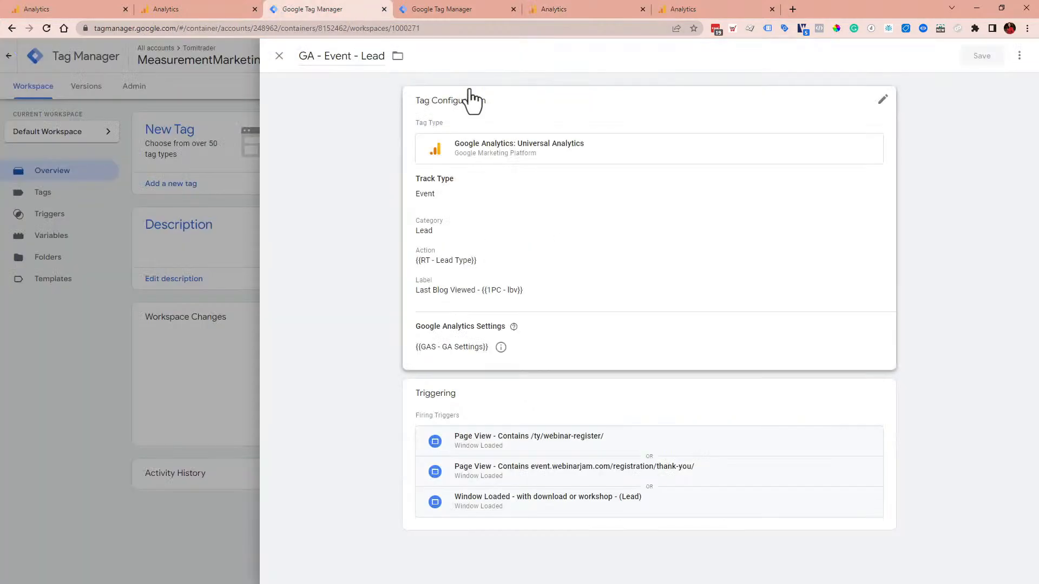
pyautogui.click(535, 237)
pyautogui.click(388, 277)
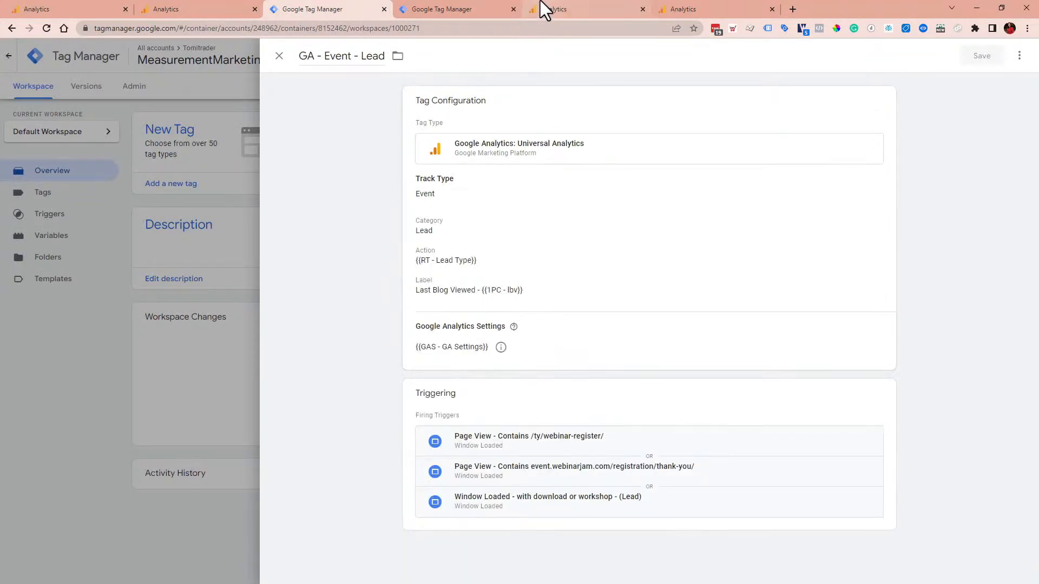
pyautogui.click(541, 9)
pyautogui.doubleClick(374, 280)
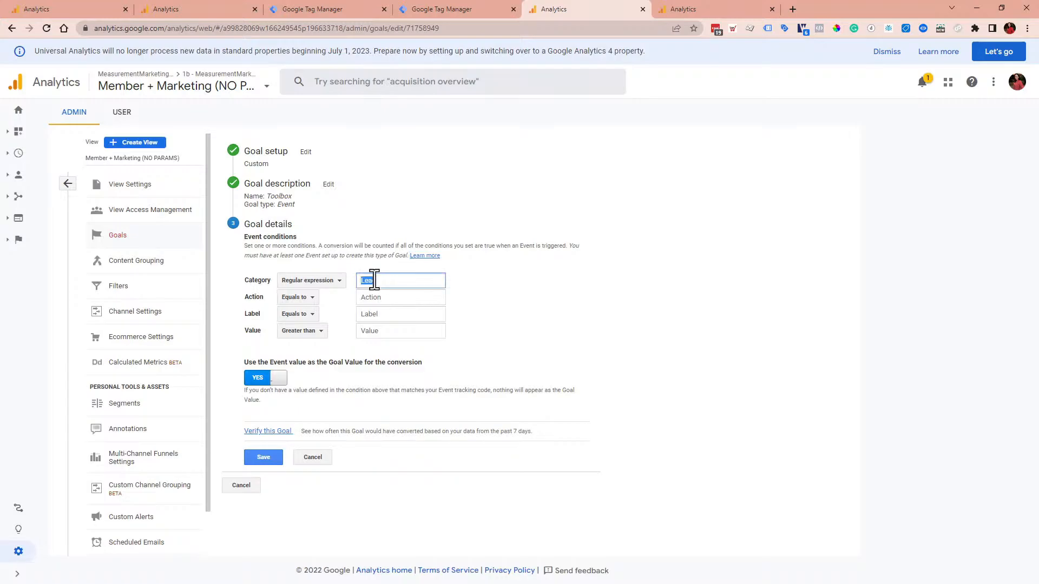
pyautogui.click(389, 11)
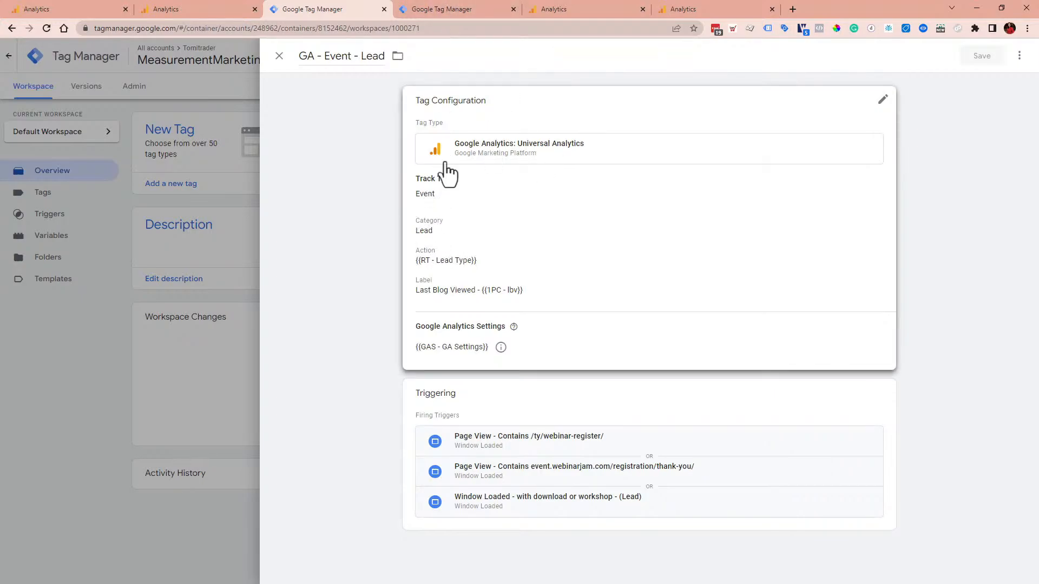
# Examine the event name and event parameters of the GA4 - generate_lead tag
pyautogui.click(446, 9)
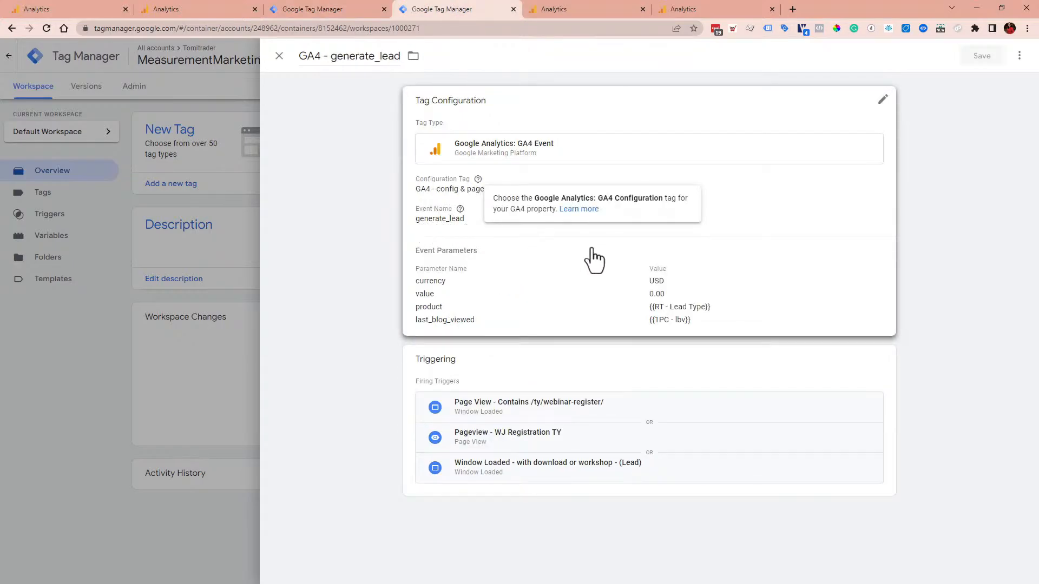
pyautogui.click(573, 252)
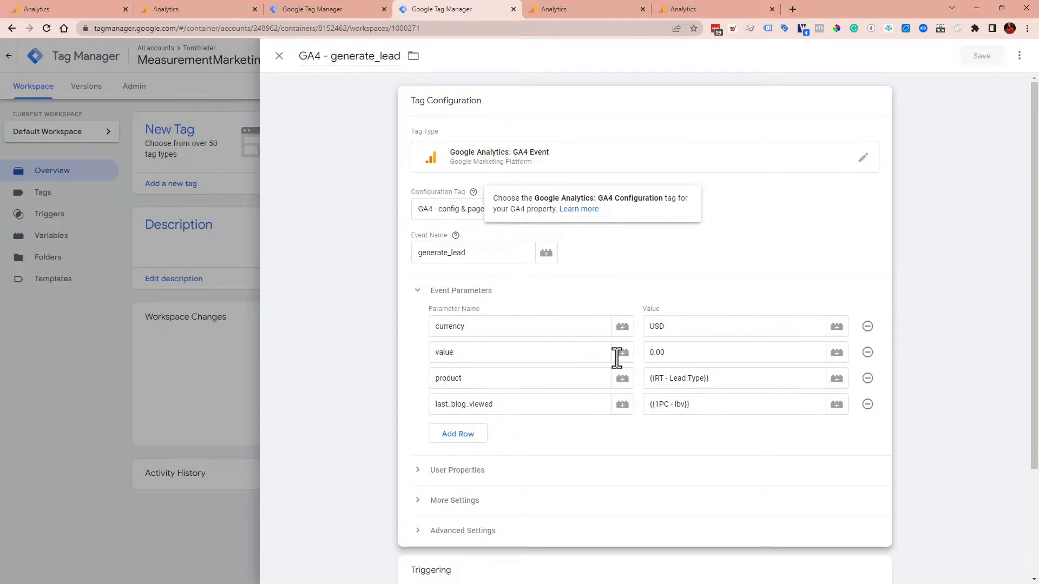
pyautogui.moveTo(423, 306); pyautogui.dragTo(909, 400)
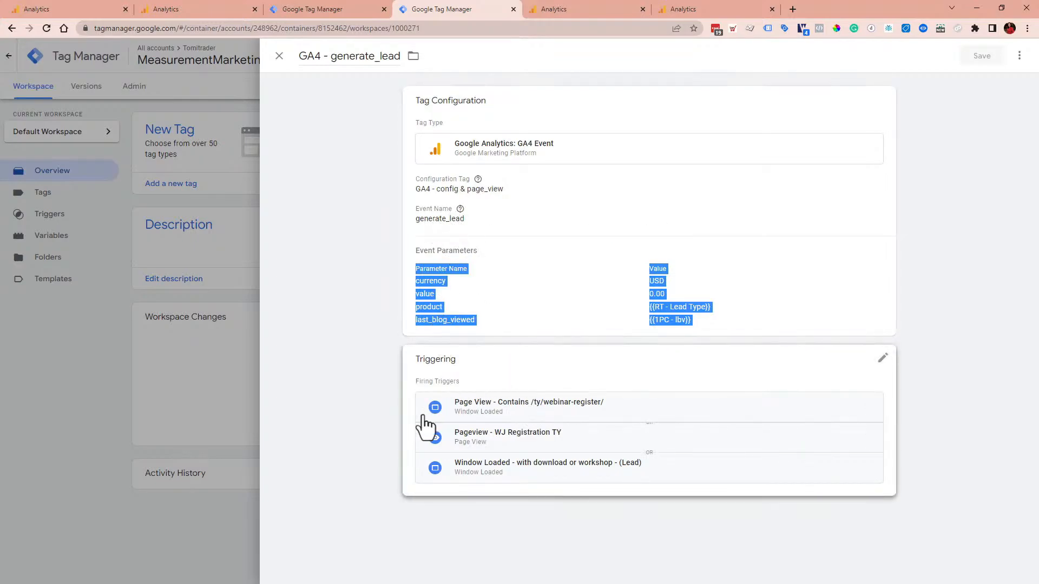
# Compare the event fields of the GA - Event - Lead tag with the event parameters in the GA4 - generate_lead tag configuration
pyautogui.click(373, 7)
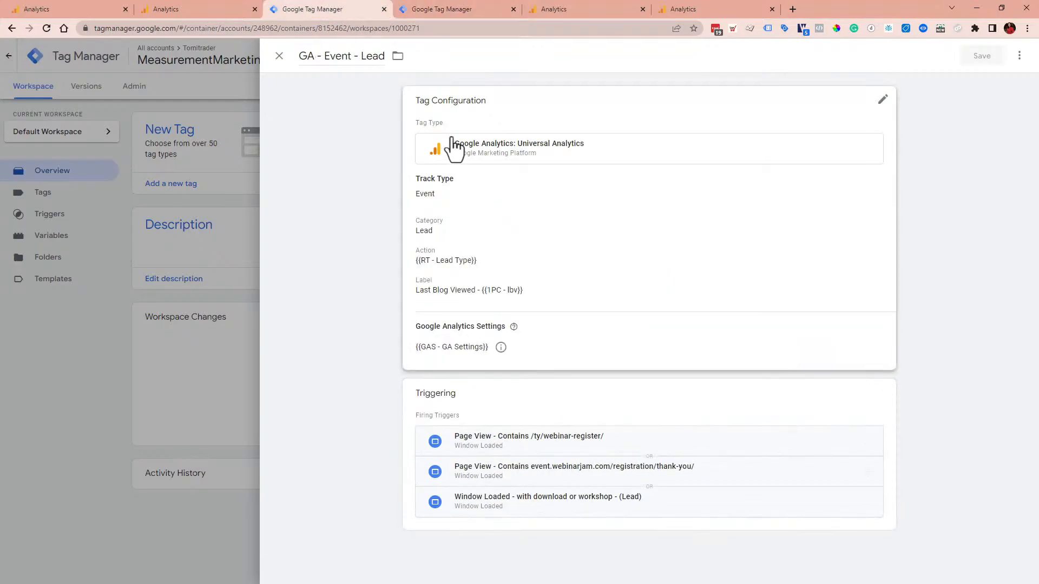
pyautogui.click(420, 6)
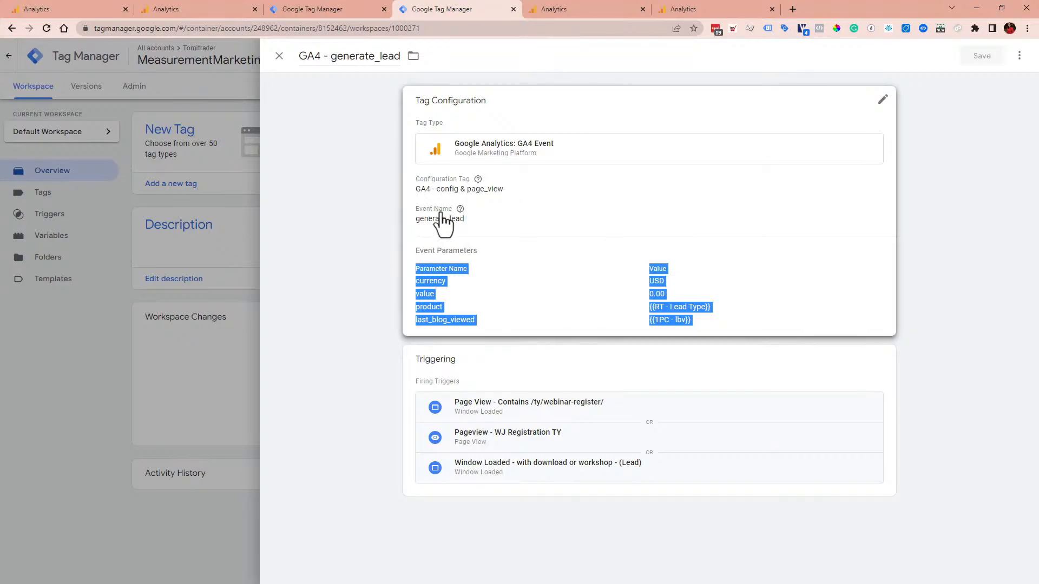
pyautogui.click(566, 298)
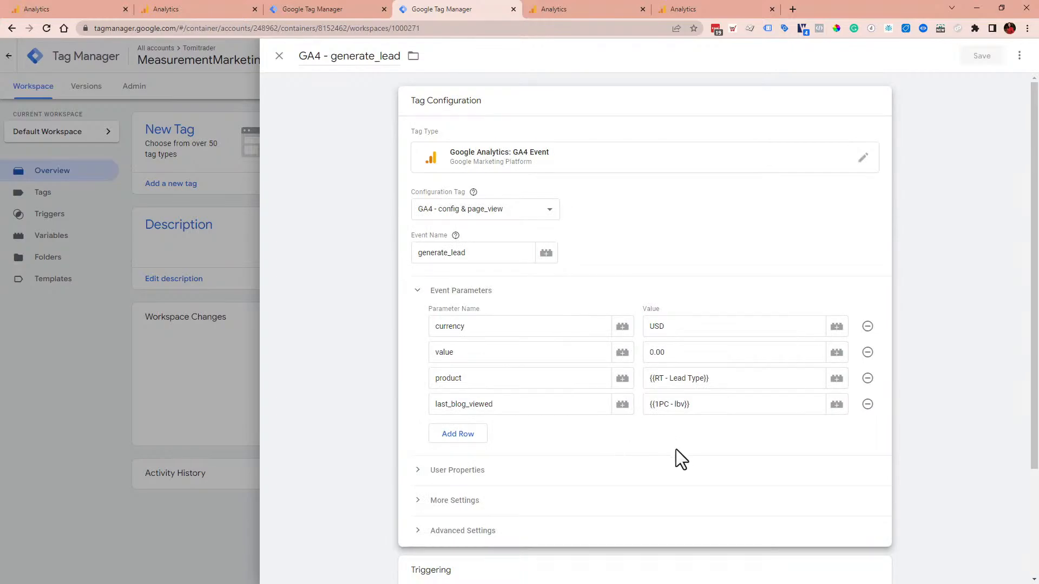
pyautogui.click(324, 8)
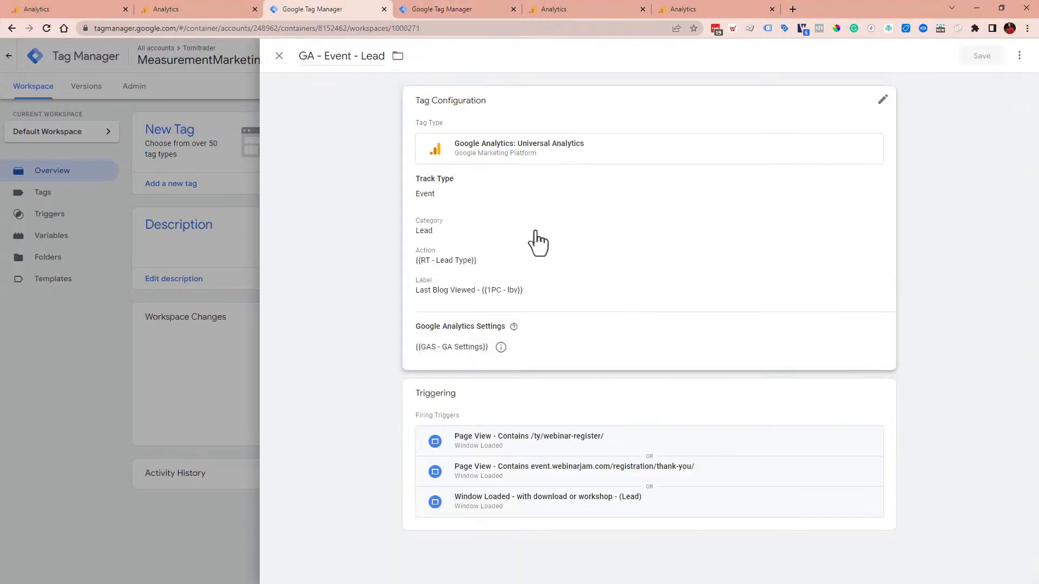
pyautogui.click(415, 4)
pyautogui.click(384, 255)
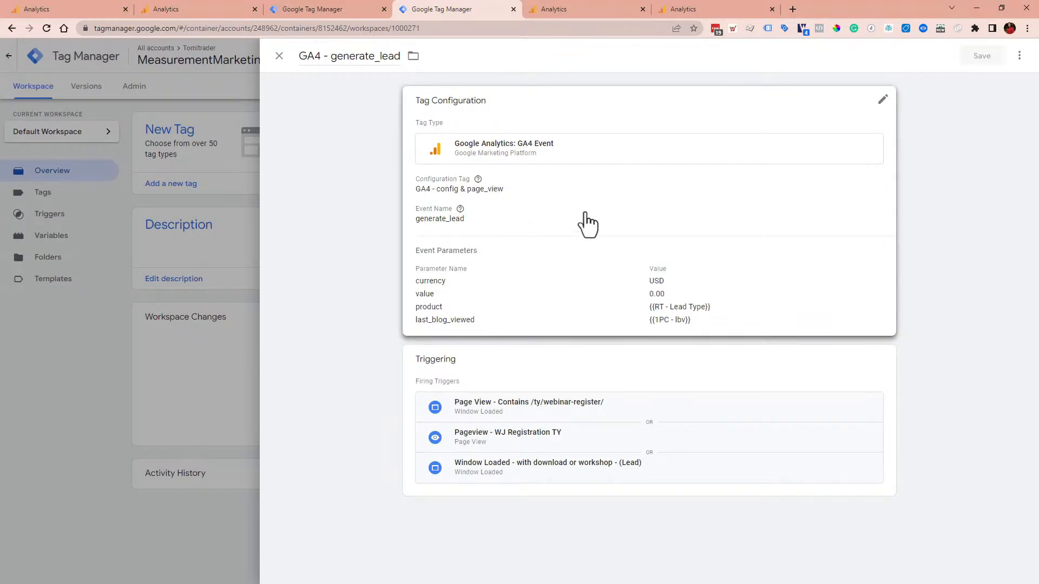
pyautogui.click(788, 153)
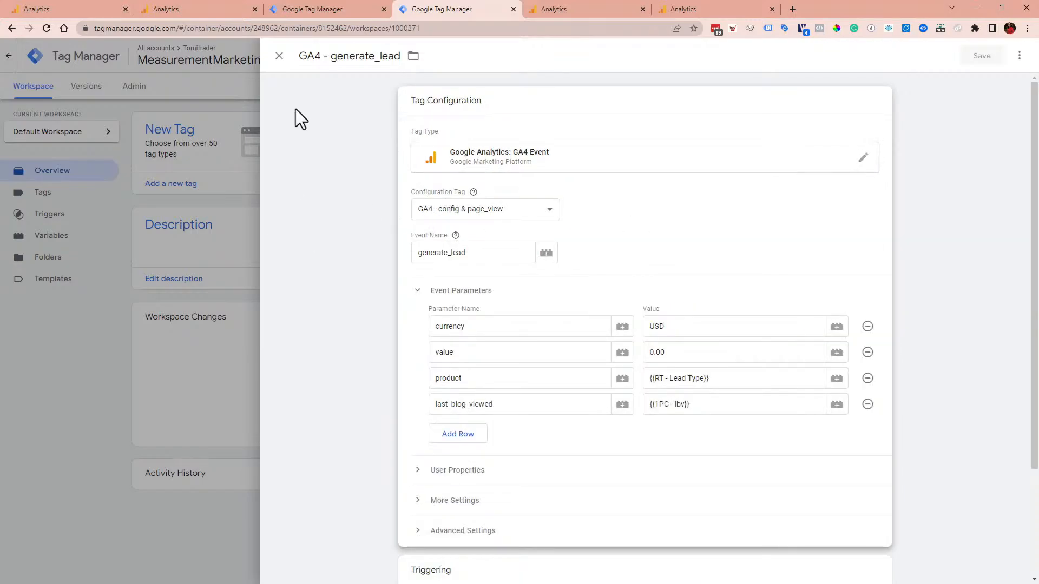
# Close the GA4 - generate_lead tag and start a new tag of type Google Analytics: GA4 Event
pyautogui.click(277, 56)
pyautogui.click(43, 192)
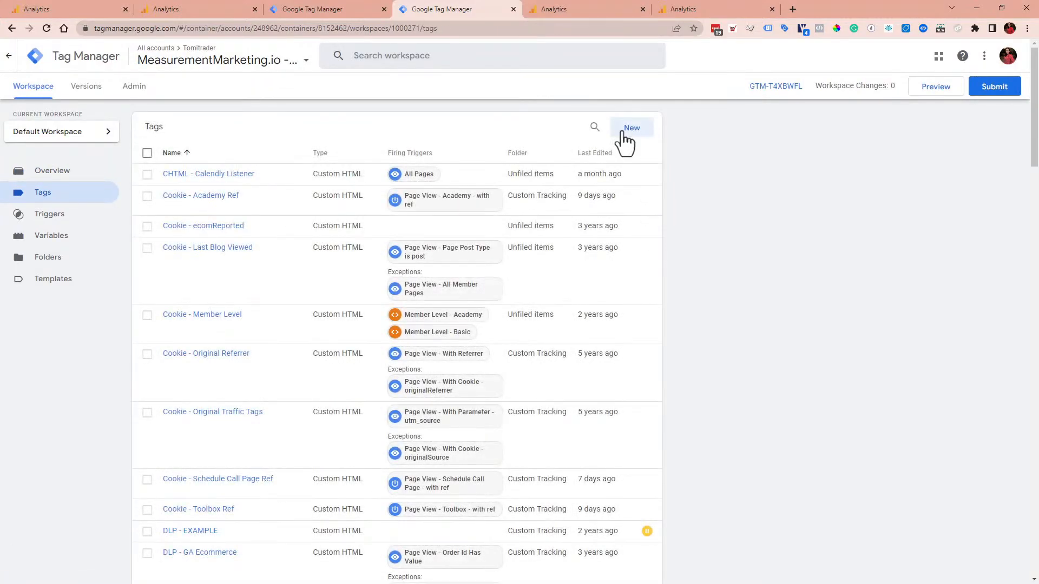
pyautogui.click(352, 15)
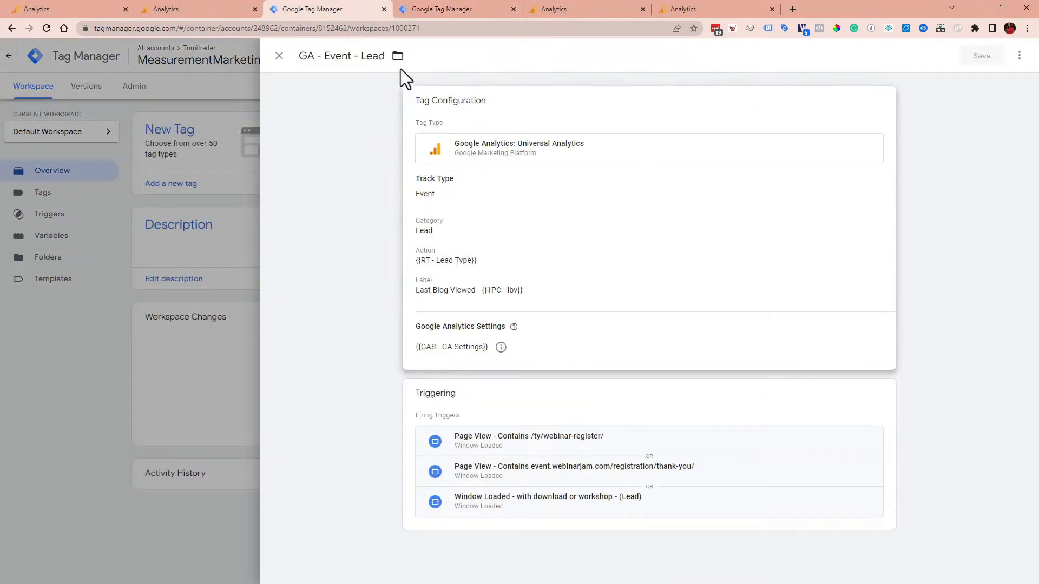
pyautogui.click(435, 5)
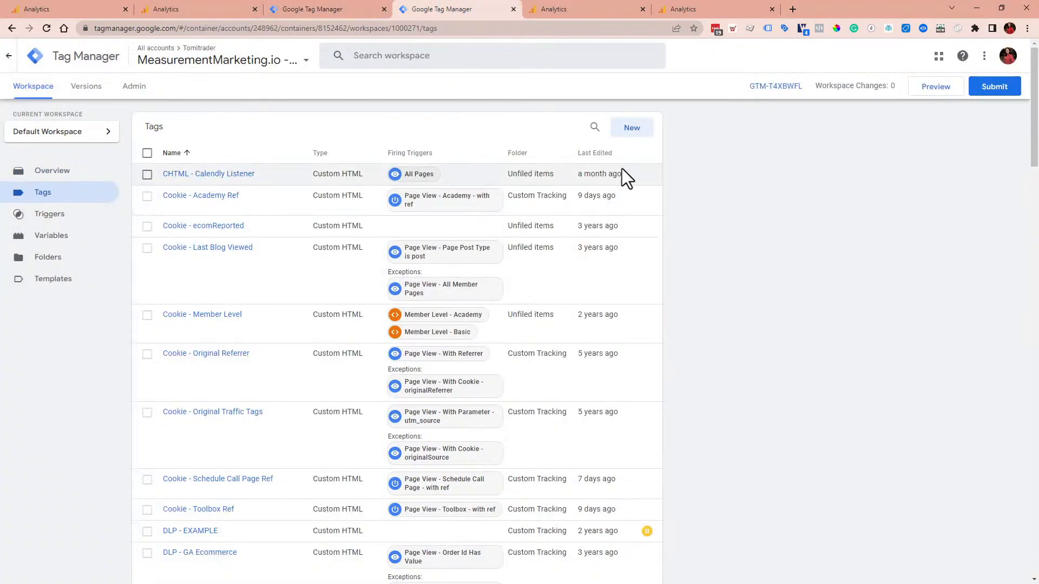
pyautogui.click(643, 136)
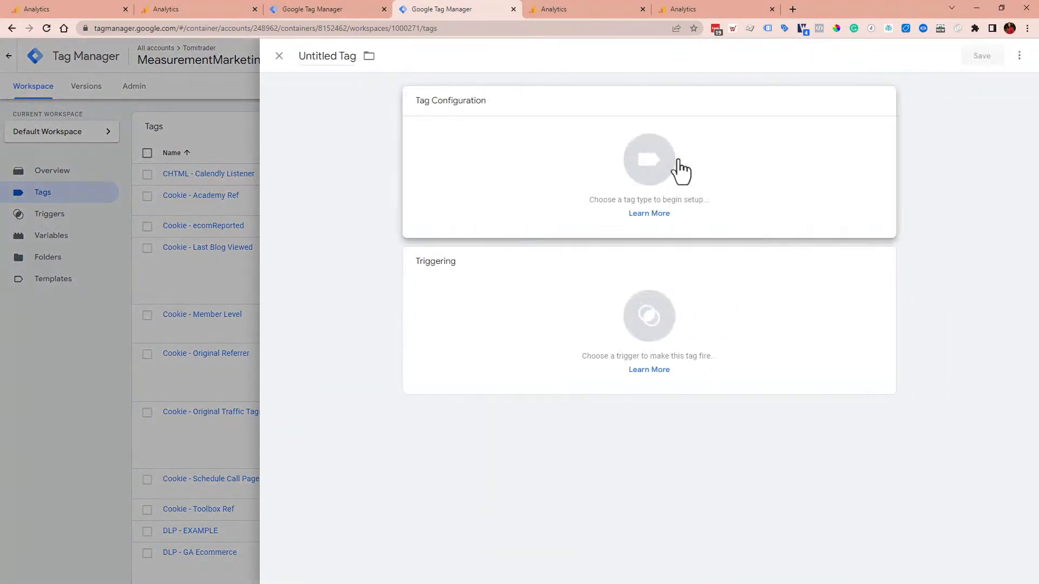
pyautogui.click(674, 162)
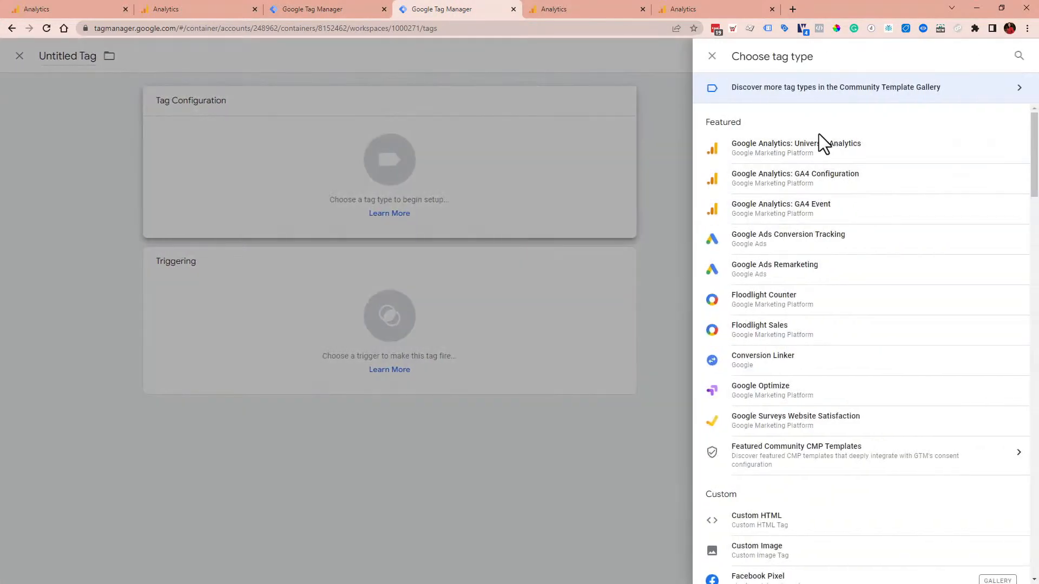
pyautogui.click(848, 217)
# Assign the GA4 - config & page_view configuration tag to the new tag and enter generate_lead as its event name
pyautogui.click(551, 208)
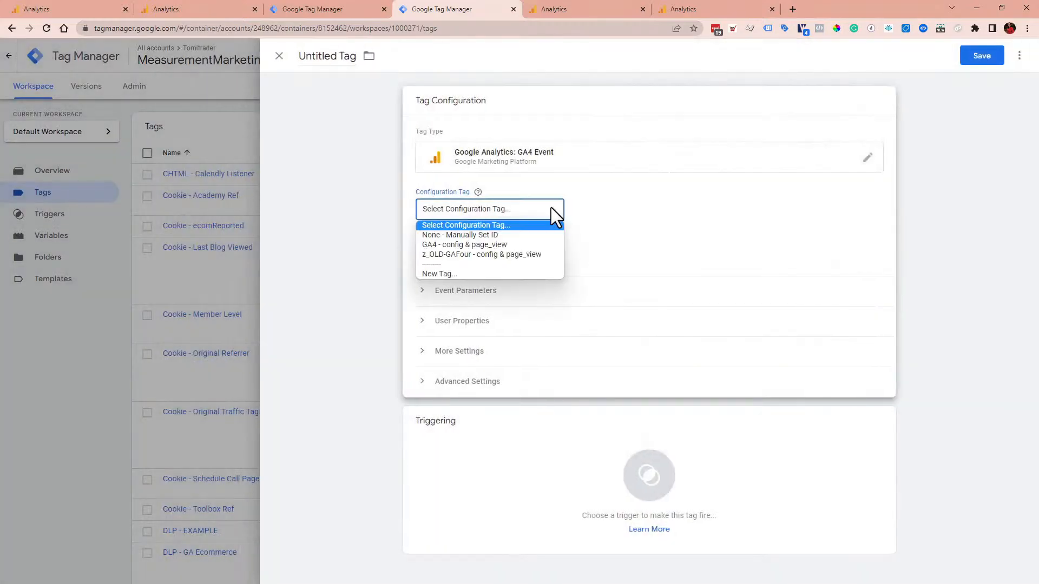
pyautogui.click(451, 244)
pyautogui.click(499, 256)
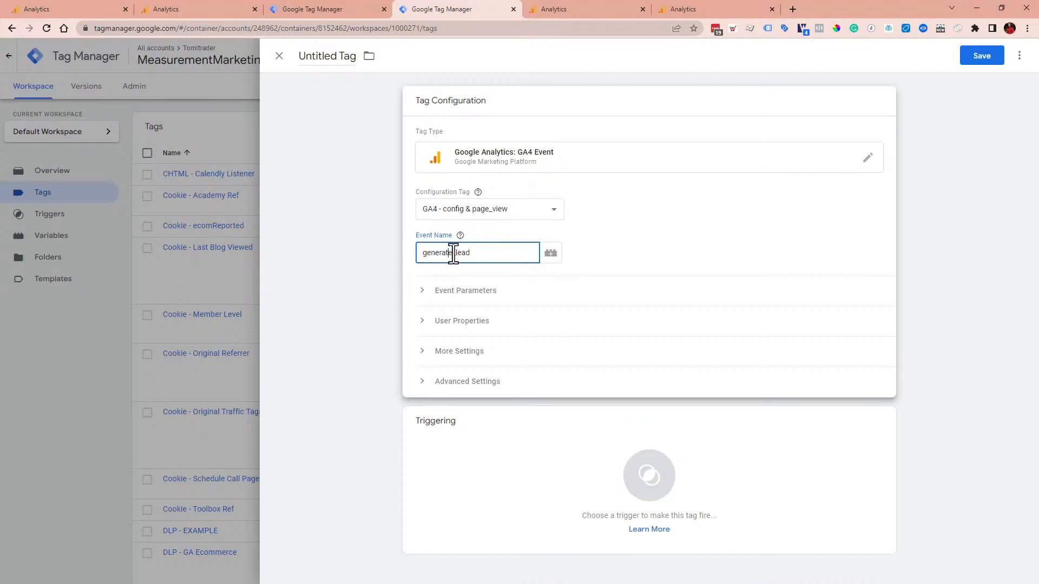
# Compare the triggers available for the new tag with the firing triggers of the GA - Event - Lead tag
pyautogui.click(570, 489)
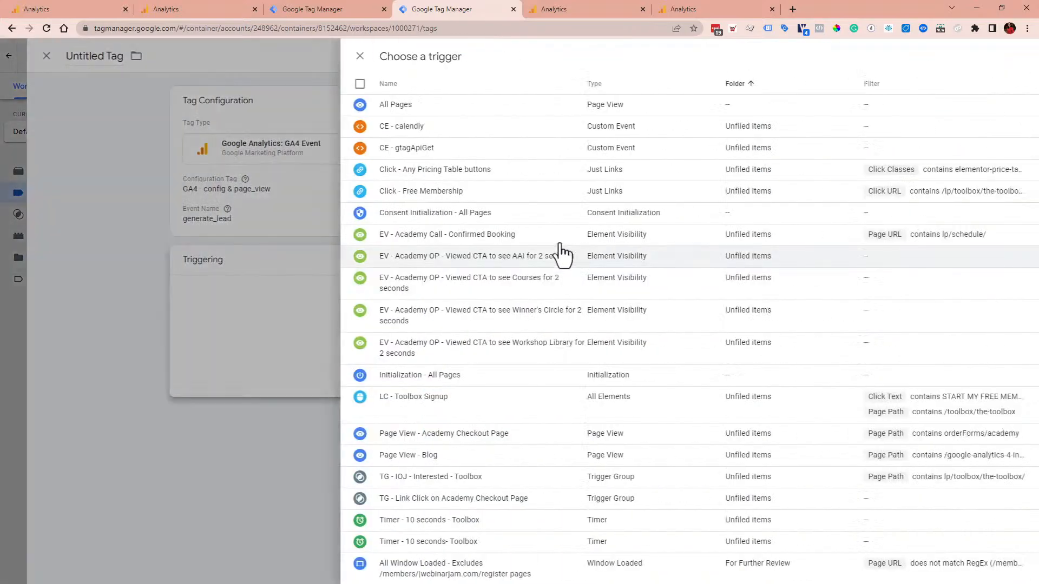
pyautogui.click(295, 6)
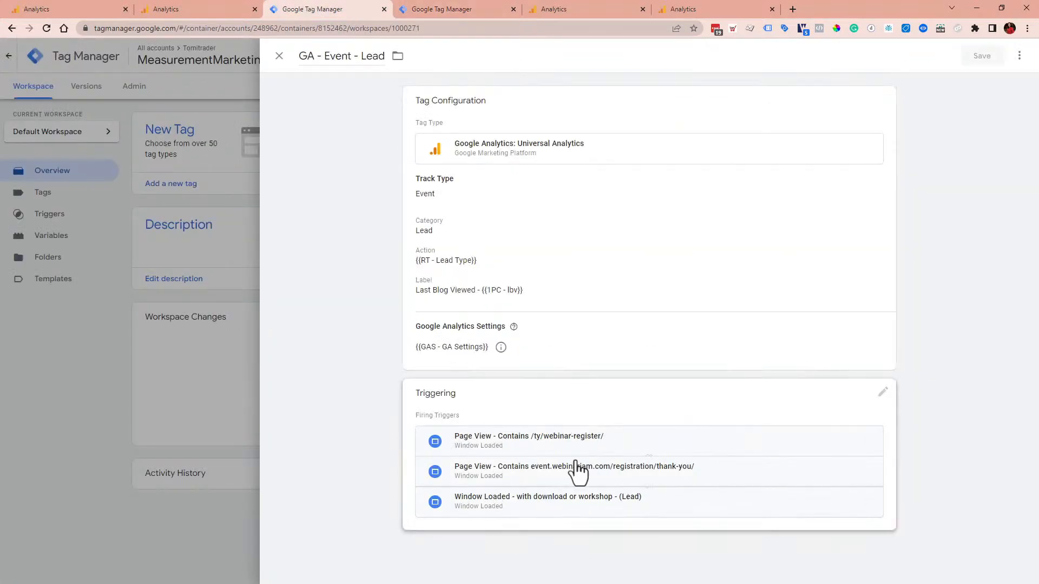
pyautogui.click(186, 442)
pyautogui.click(432, 9)
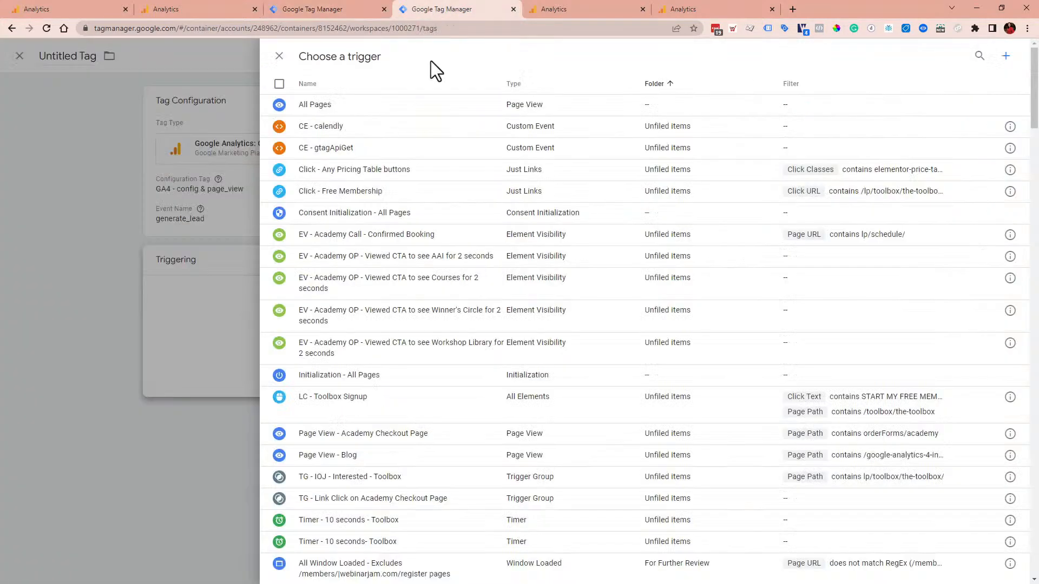
# Leave the trigger selection and discard the unsaved GA4 Event tag
pyautogui.click(189, 330)
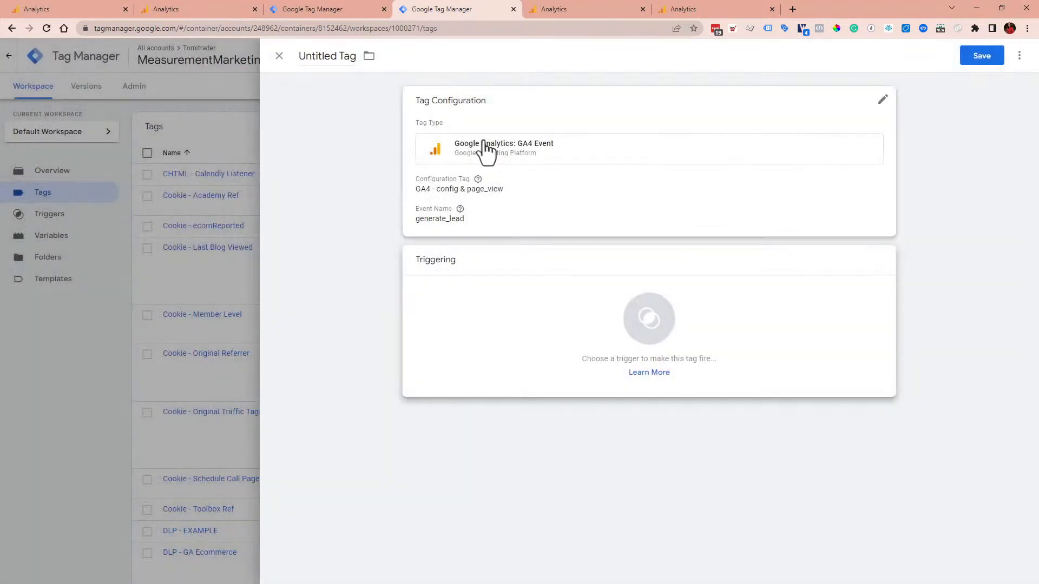
pyautogui.click(279, 56)
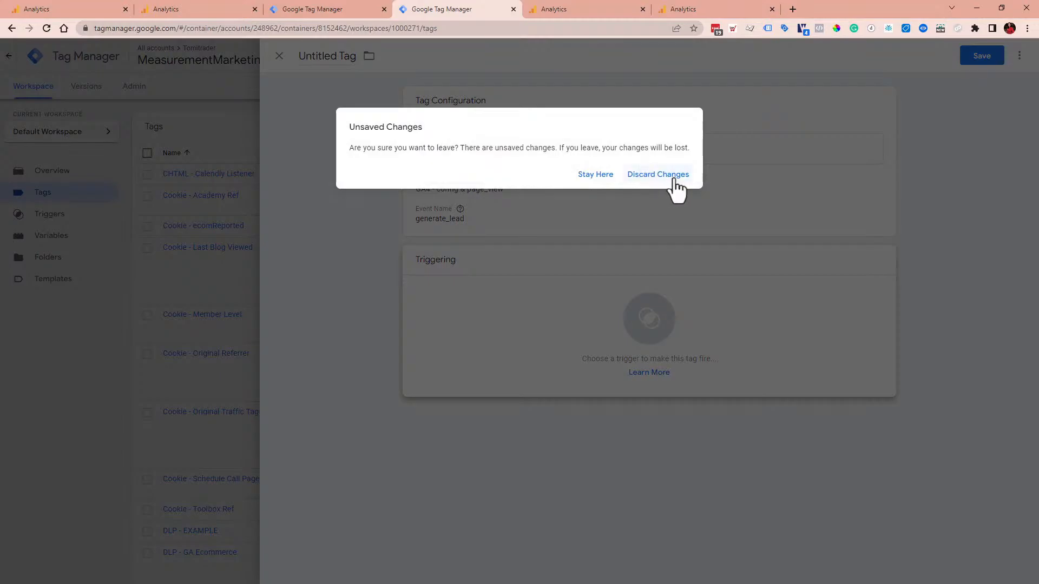
pyautogui.click(657, 174)
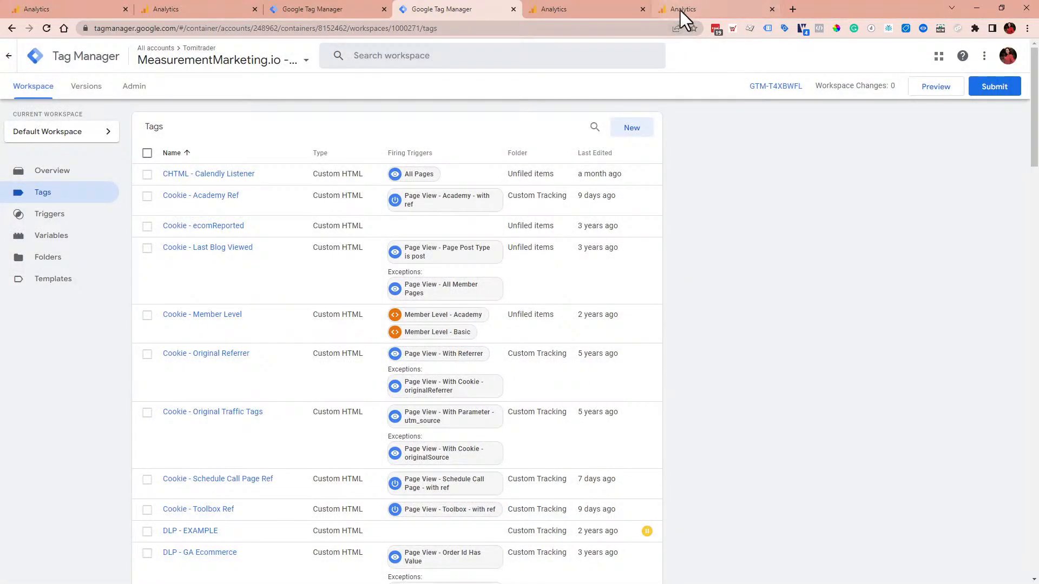
# Switch to the GA4 events list and review the count and users of the calendar_event_type_viewed event
pyautogui.click(680, 11)
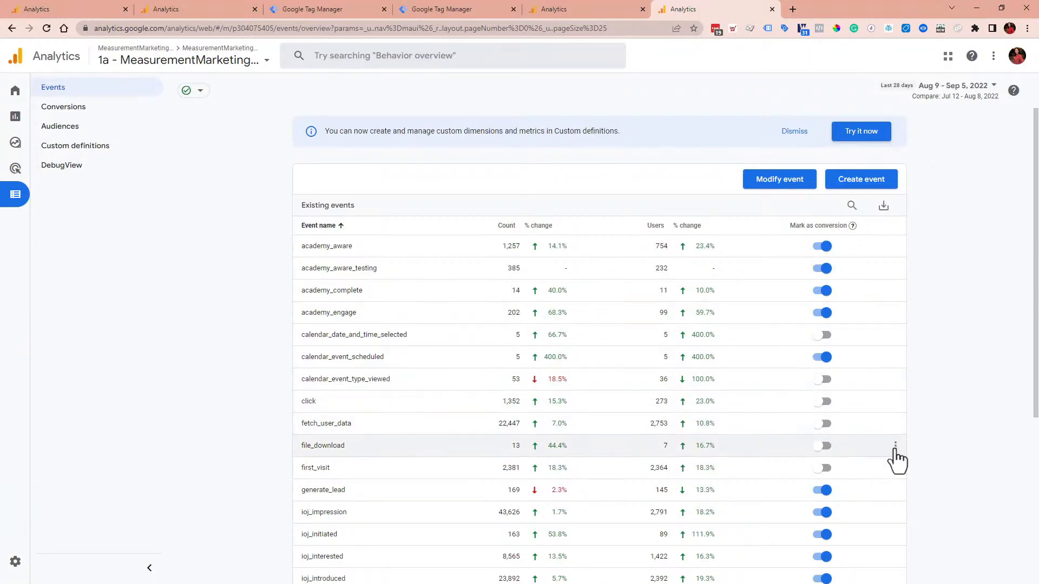
pyautogui.scroll(-1, 833, 484)
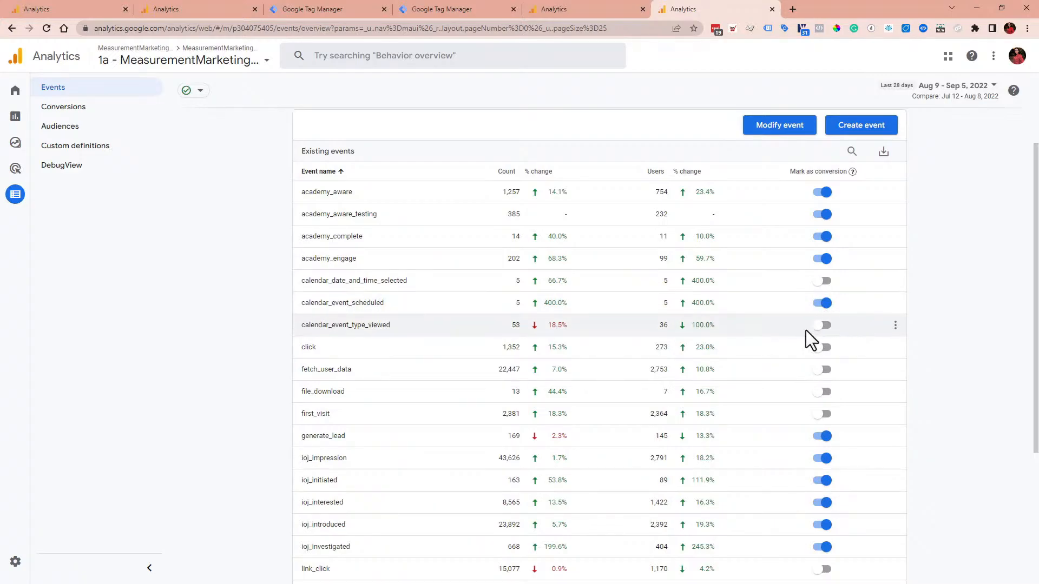
pyautogui.doubleClick(313, 326)
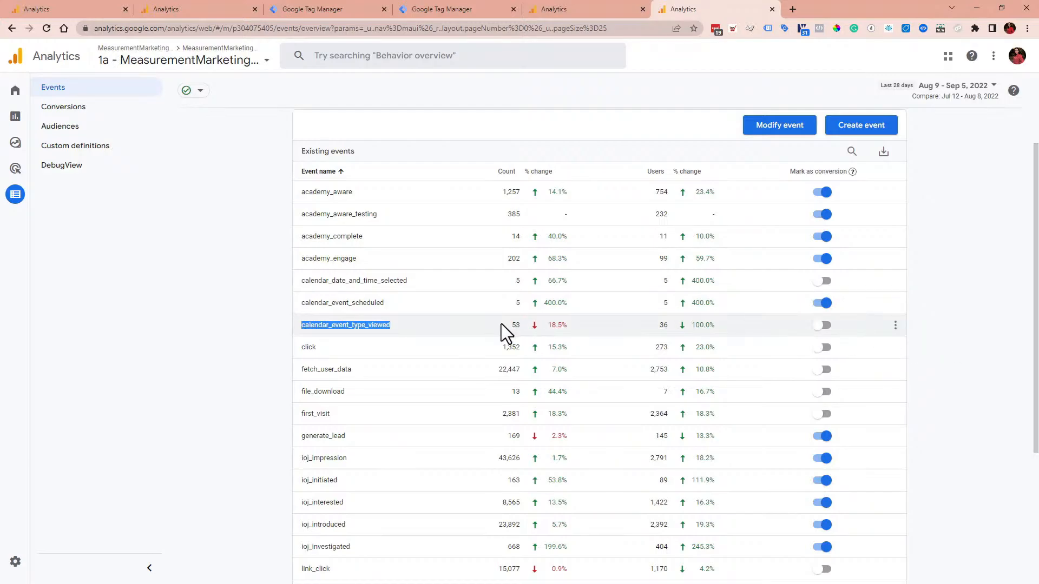
pyautogui.doubleClick(515, 325)
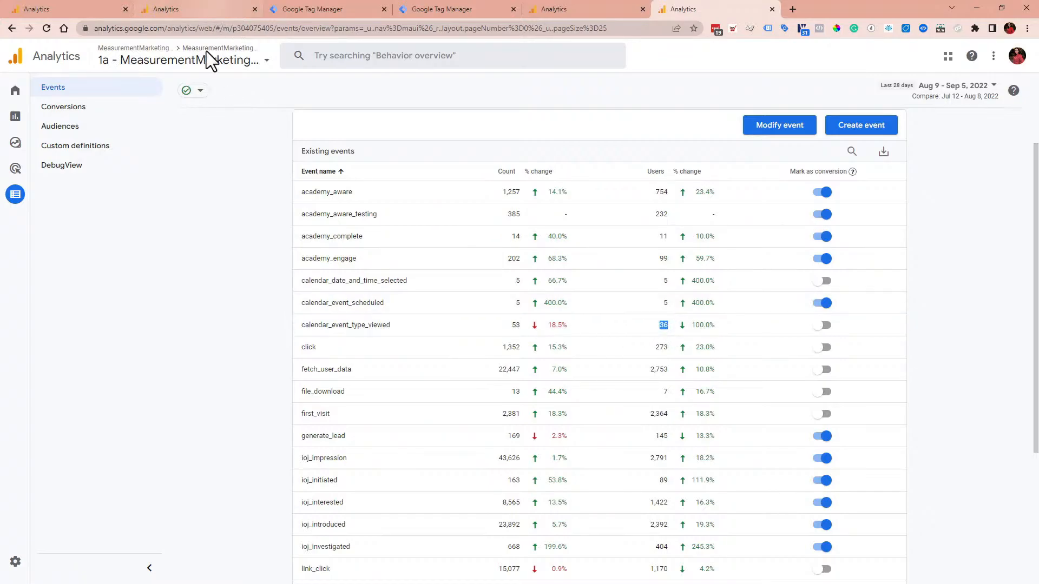
# Compare the Academy - 1 - Offer (Aware) goal in Universal Analytics with the GA4 events and their Mark as conversion settings
pyautogui.click(83, 7)
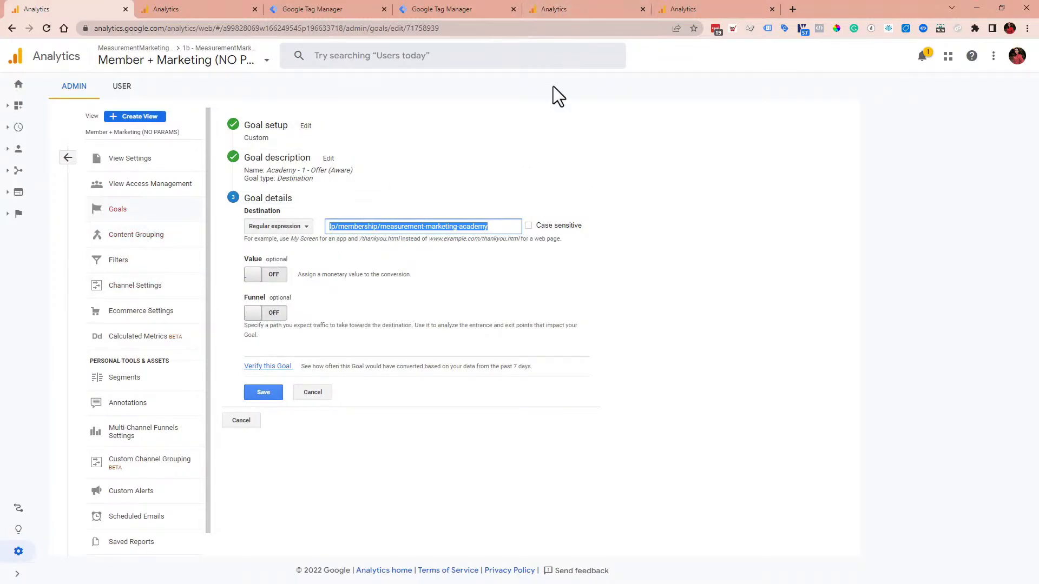
pyautogui.click(684, 9)
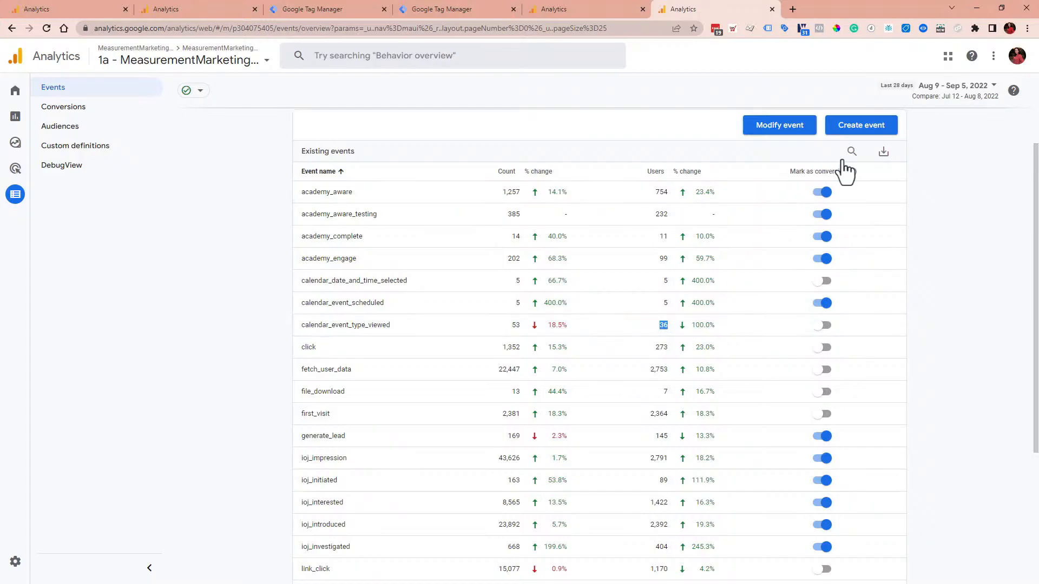
pyautogui.moveTo(852, 171)
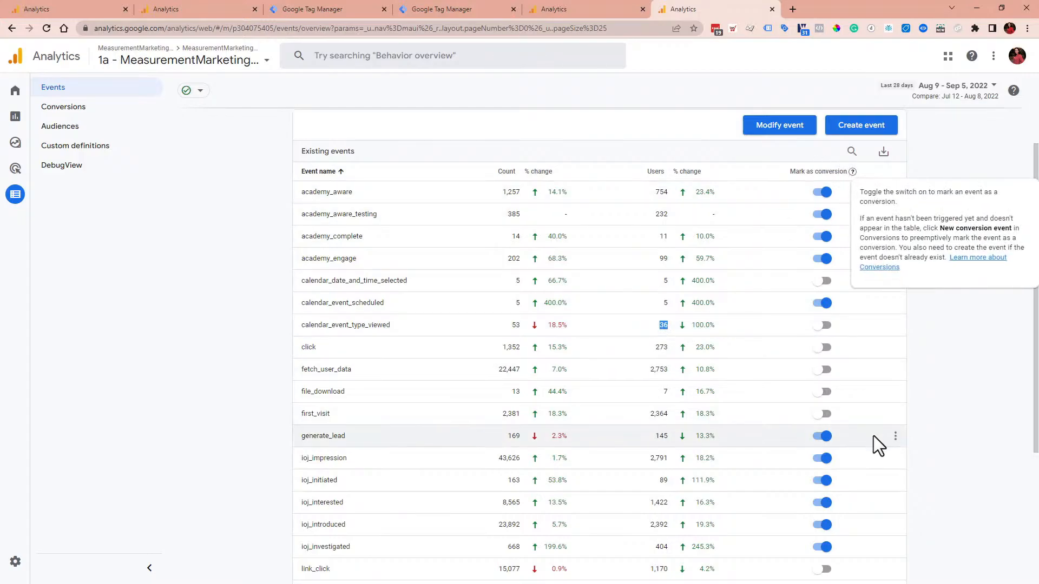
pyautogui.scroll(-3, 871, 436)
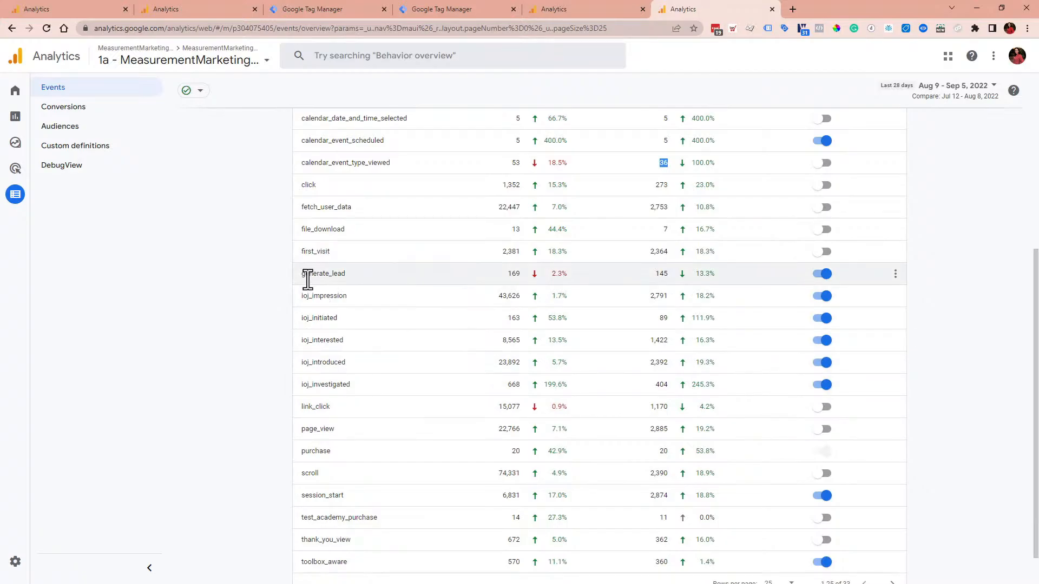
pyautogui.scroll(3, 325, 440)
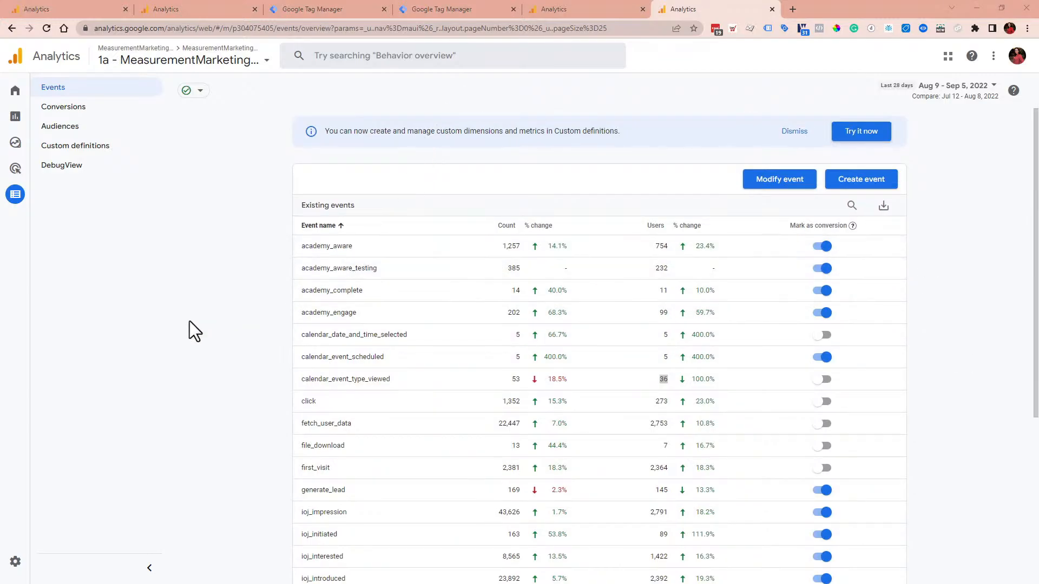
pyautogui.scroll(-1, 246, 219)
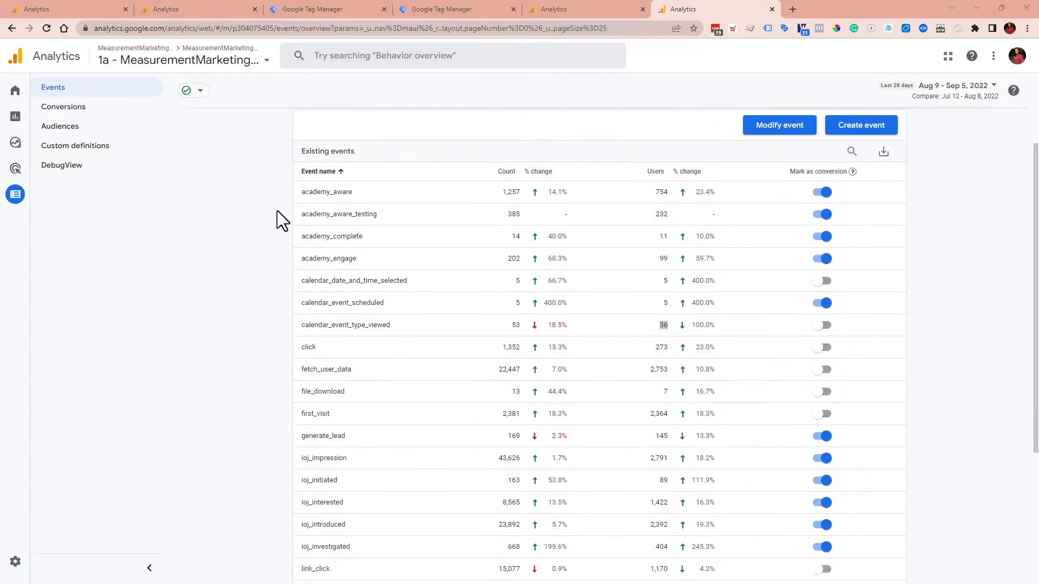
pyautogui.scroll(-1, 216, 273)
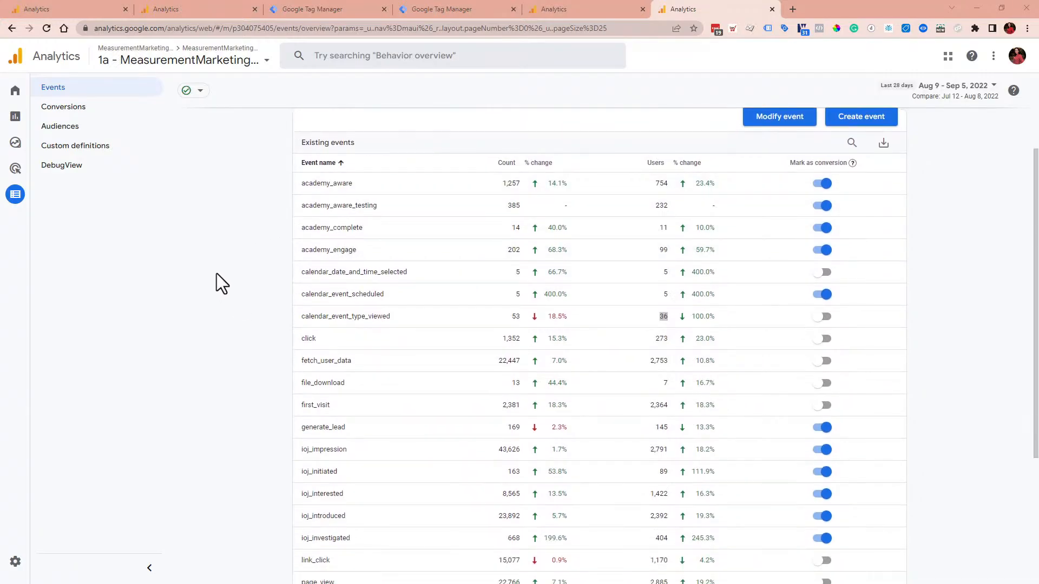
# Switch to Google Tag Manager and look through the tags list, including its next page, for the GA4 ioj event tags
pyautogui.click(446, 12)
pyautogui.scroll(-14, 584, 280)
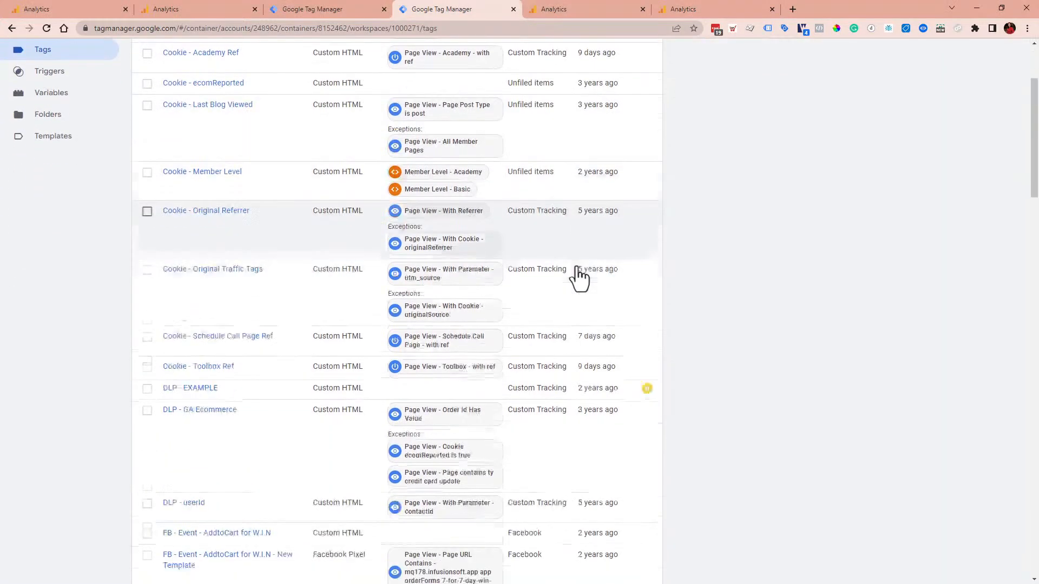
pyautogui.scroll(-12, 581, 277)
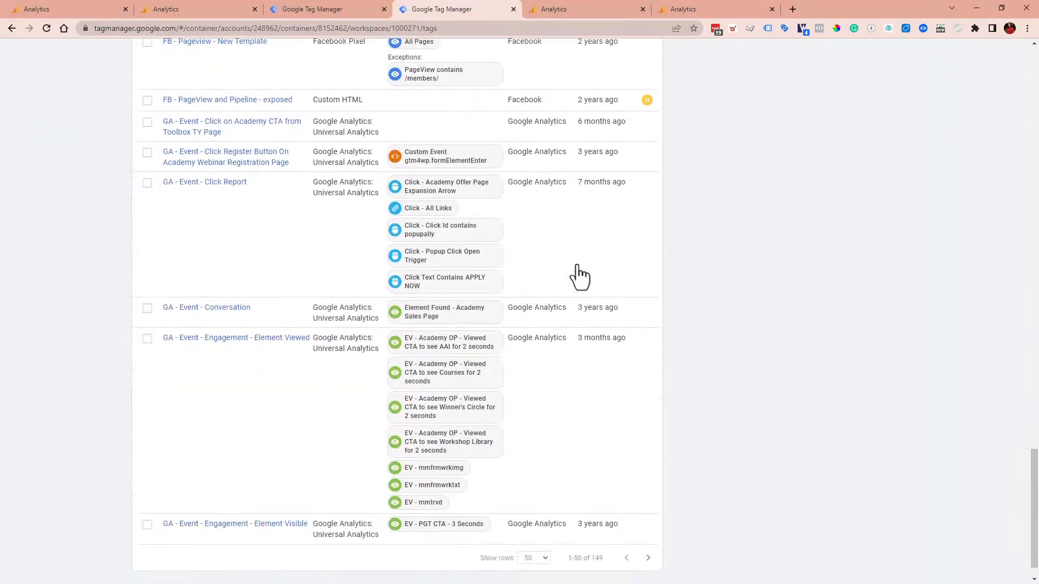
pyautogui.click(647, 528)
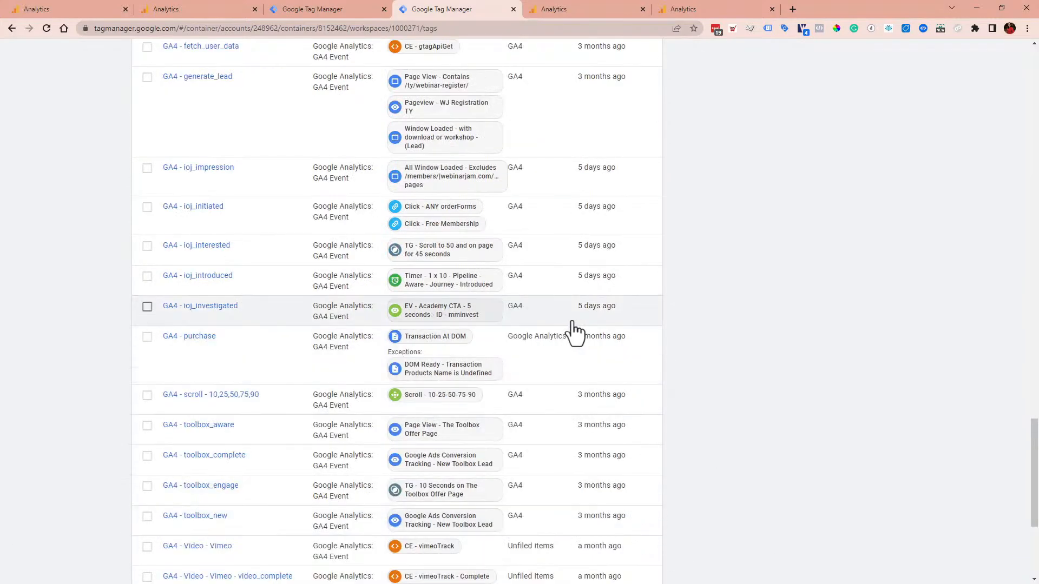
pyautogui.scroll(-4, 573, 332)
pyautogui.scroll(2, 572, 331)
pyautogui.scroll(15, 574, 333)
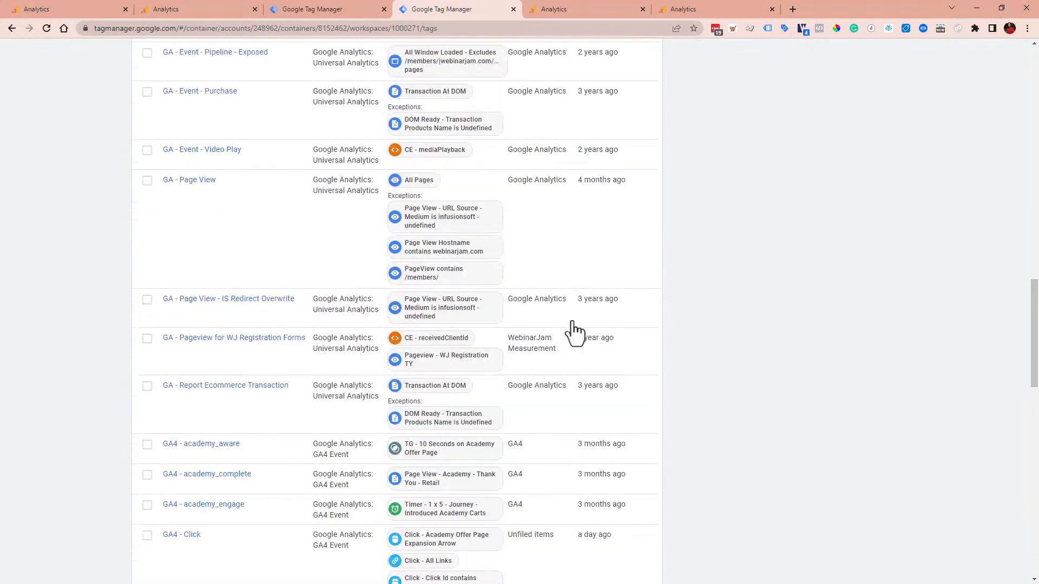
pyautogui.scroll(15, 575, 332)
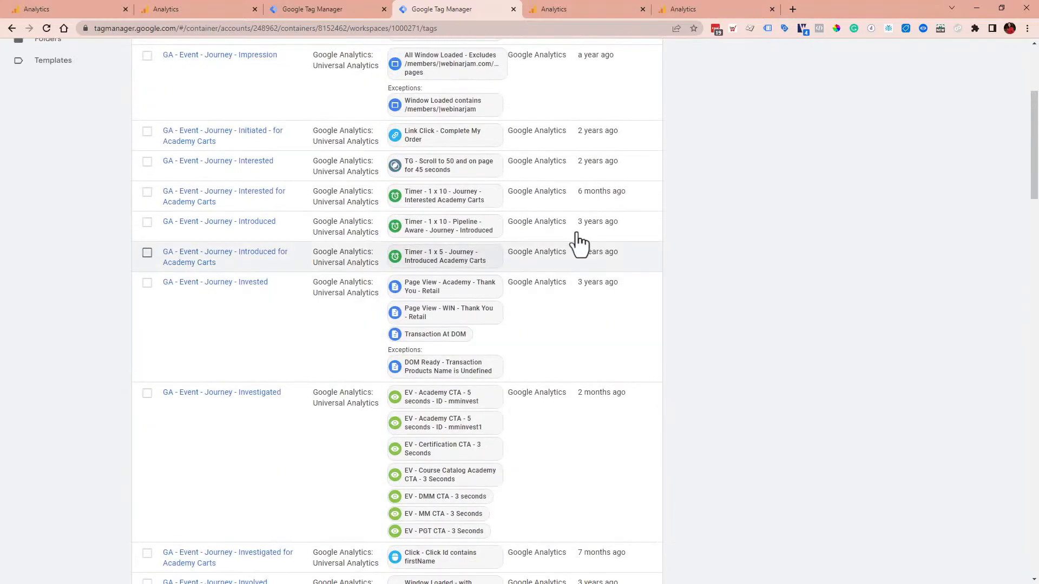
# Search the workspace for "ga4 - i", open the GA4 - ioj_interested tag, and inspect its TG - Scroll to 50 and on page for 45 seconds trigger
pyautogui.click(498, 51)
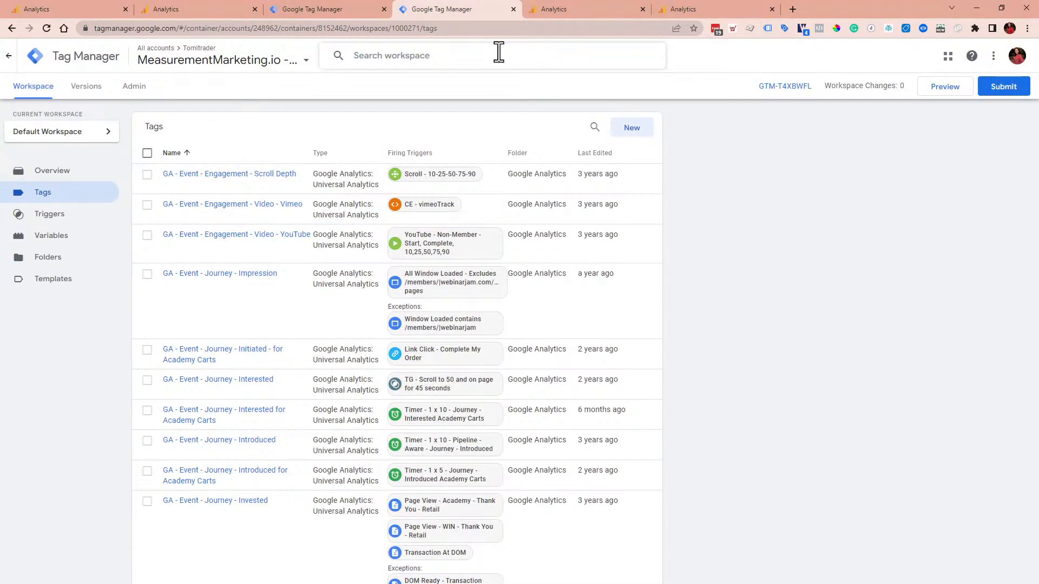
pyautogui.write('ga4 -')
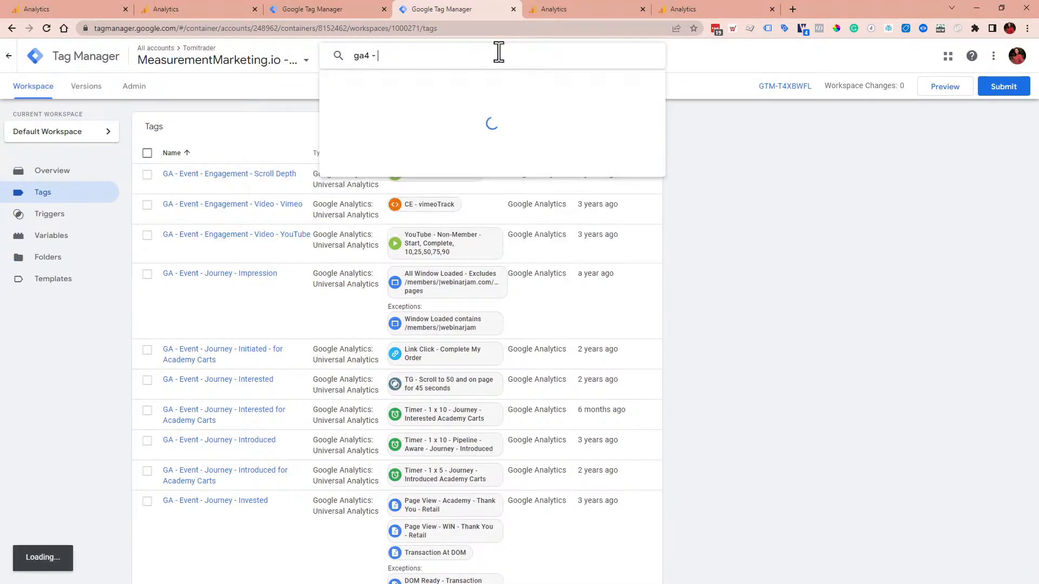
pyautogui.write(' i')
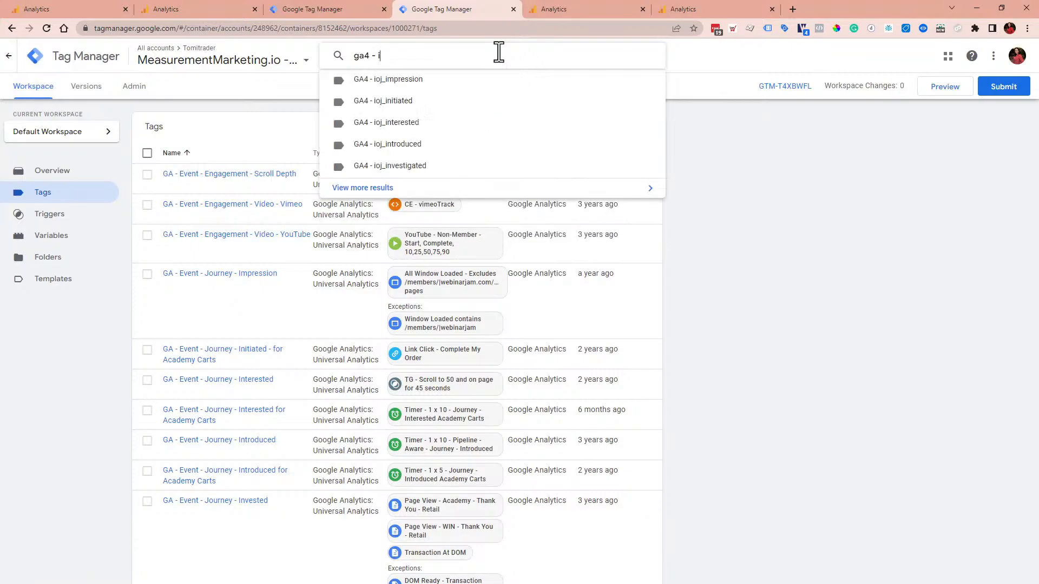
pyautogui.click(456, 126)
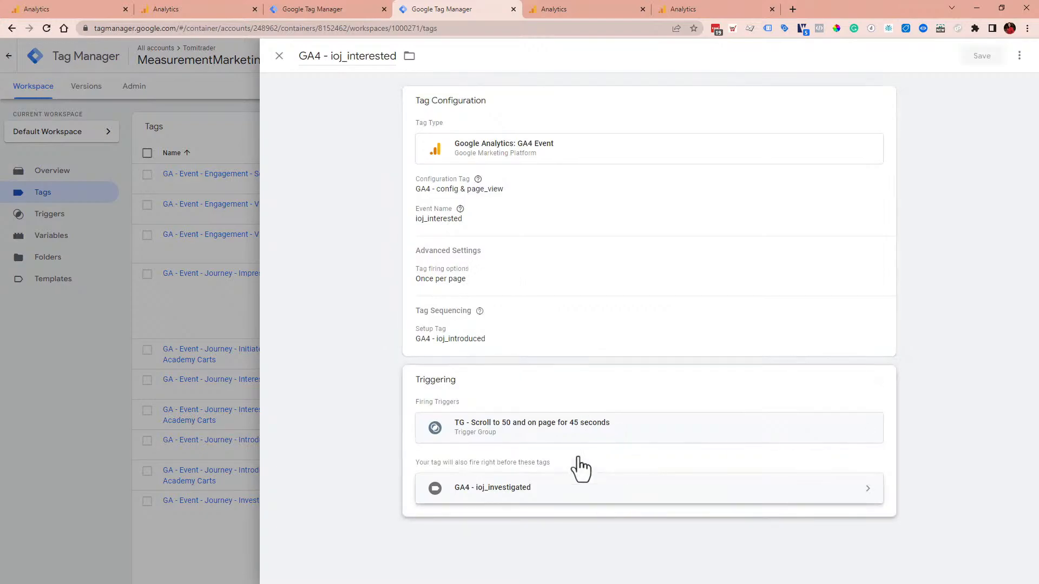
pyautogui.click(524, 433)
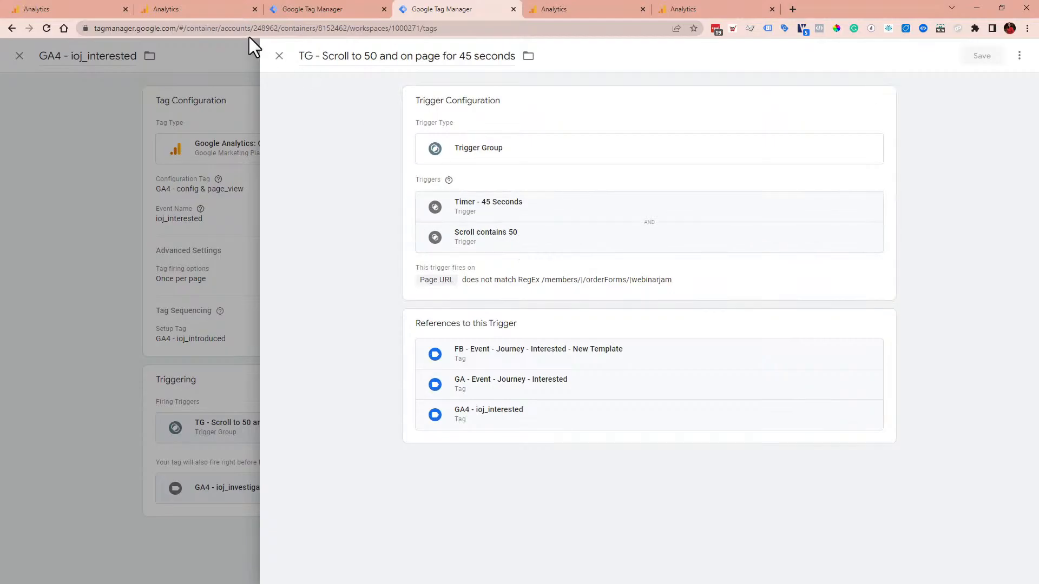
# Compare the Academy - 1 - Offer (Aware) goal in Universal Analytics with the Tag Manager scroll-and-timer trigger and the GA4 events list
pyautogui.click(202, 12)
pyautogui.click(65, 9)
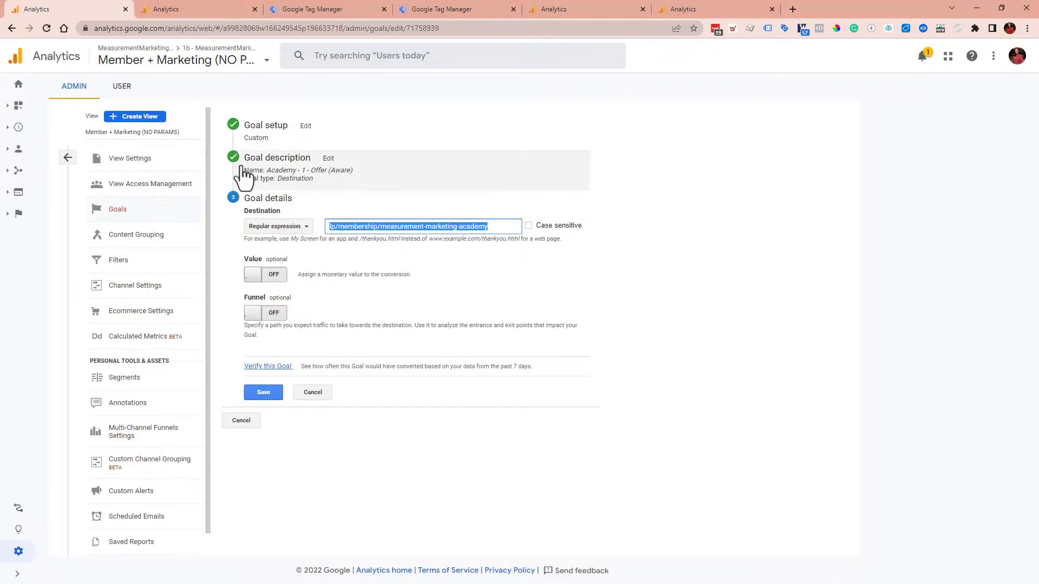
pyautogui.click(431, 8)
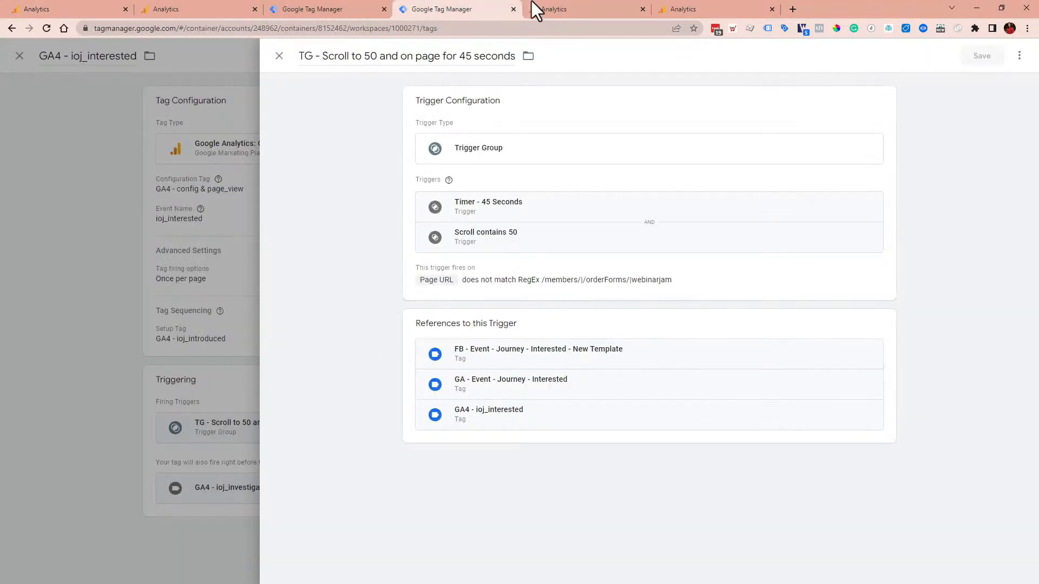
pyautogui.click(680, 3)
pyautogui.scroll(-1, 420, 391)
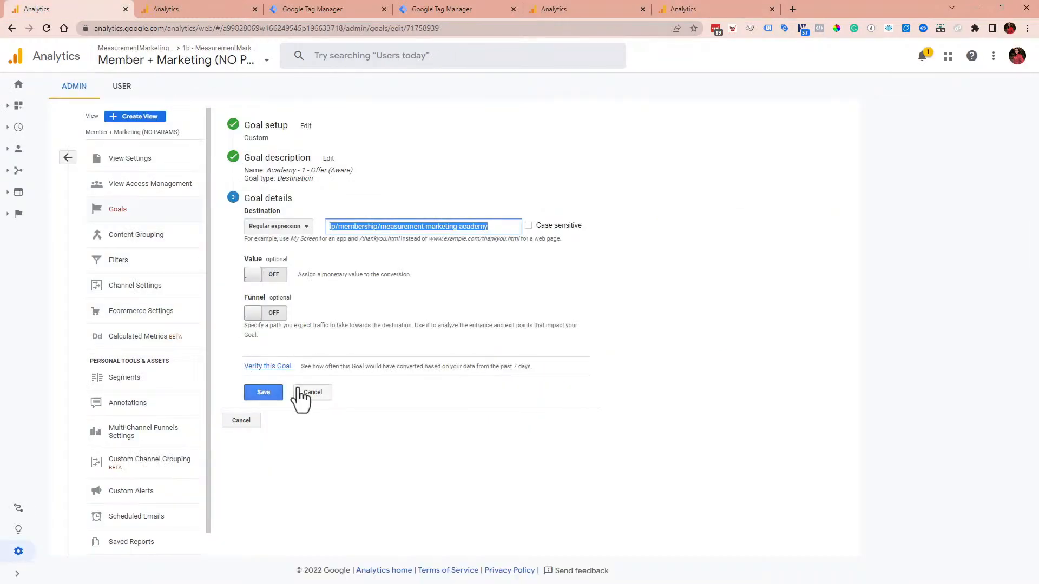
# Leave the open Universal Analytics goal, show 25 rows in the goals list, and open Funnel - Academy to examine its funnel steps
pyautogui.click(241, 421)
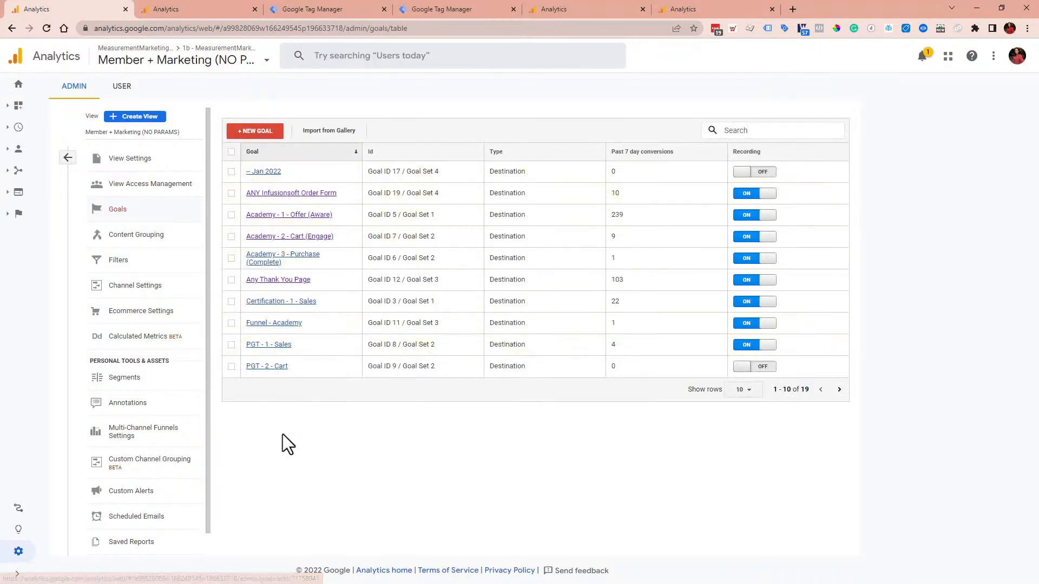
pyautogui.click(752, 393)
pyautogui.click(753, 427)
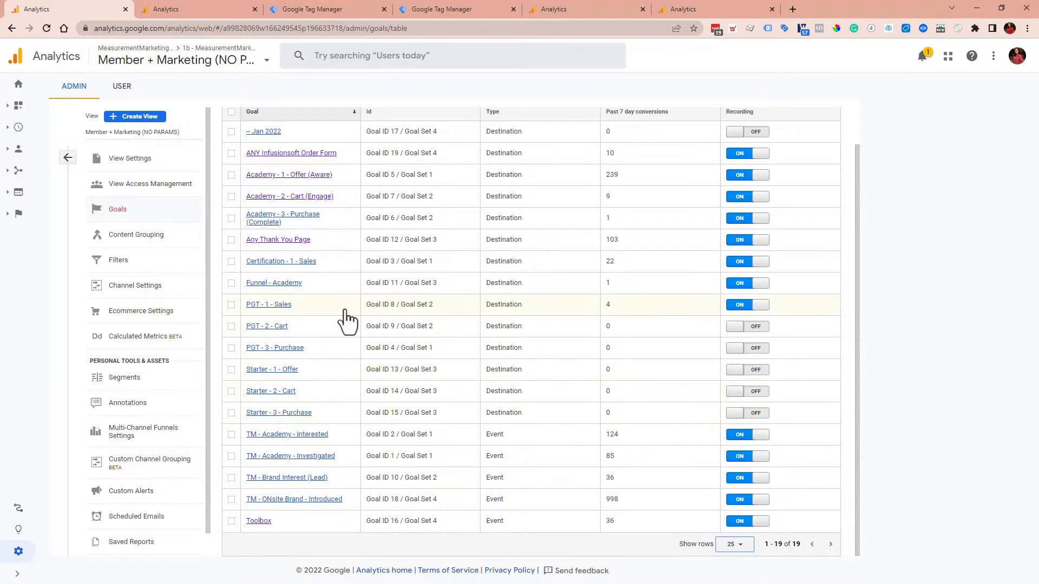
pyautogui.click(290, 283)
pyautogui.click(342, 208)
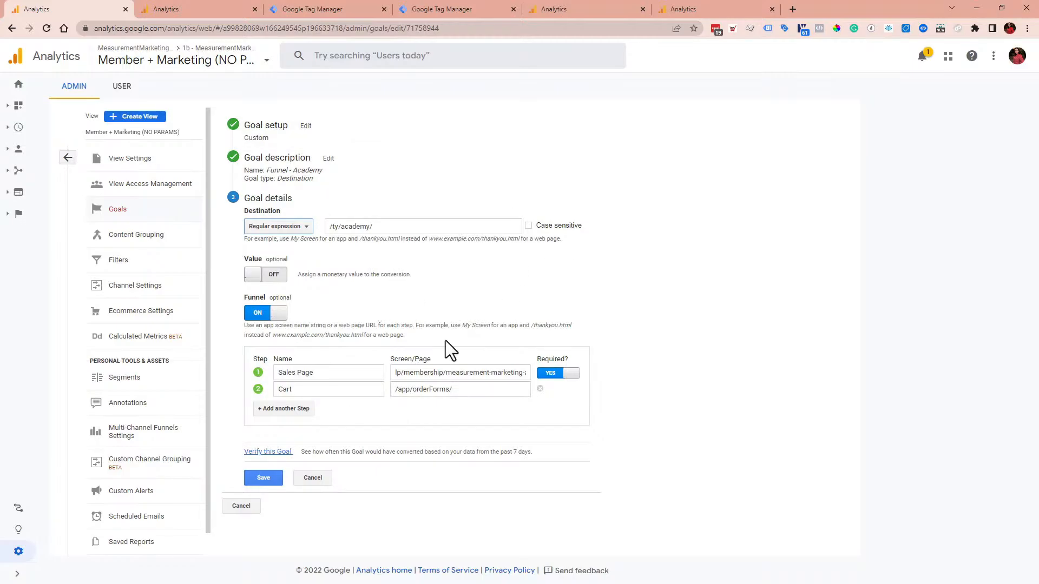
# Switch to the GA4 property, go to its audiences, and view the starting options for building a new audience
pyautogui.click(715, 4)
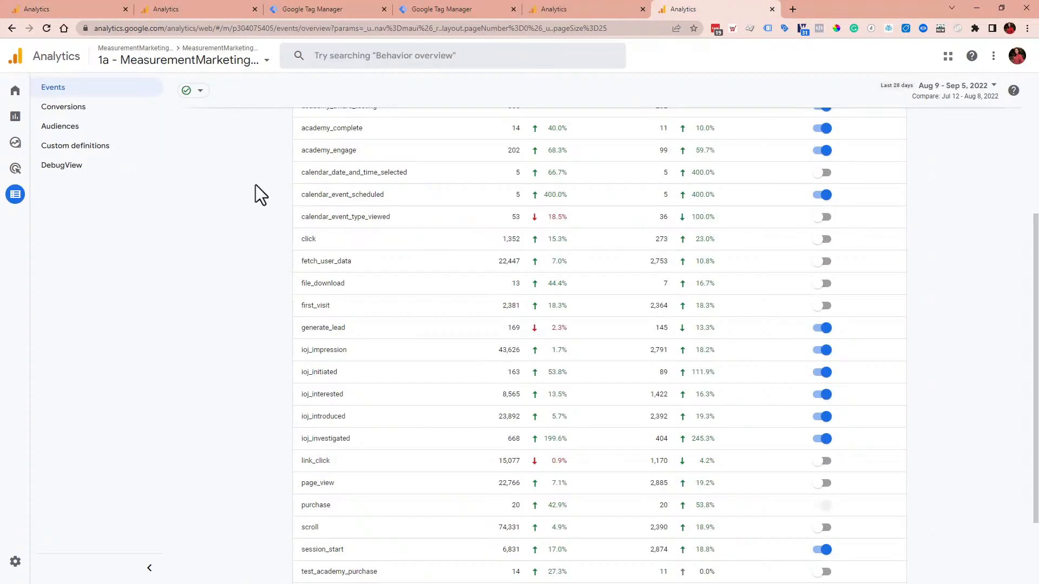
pyautogui.click(80, 130)
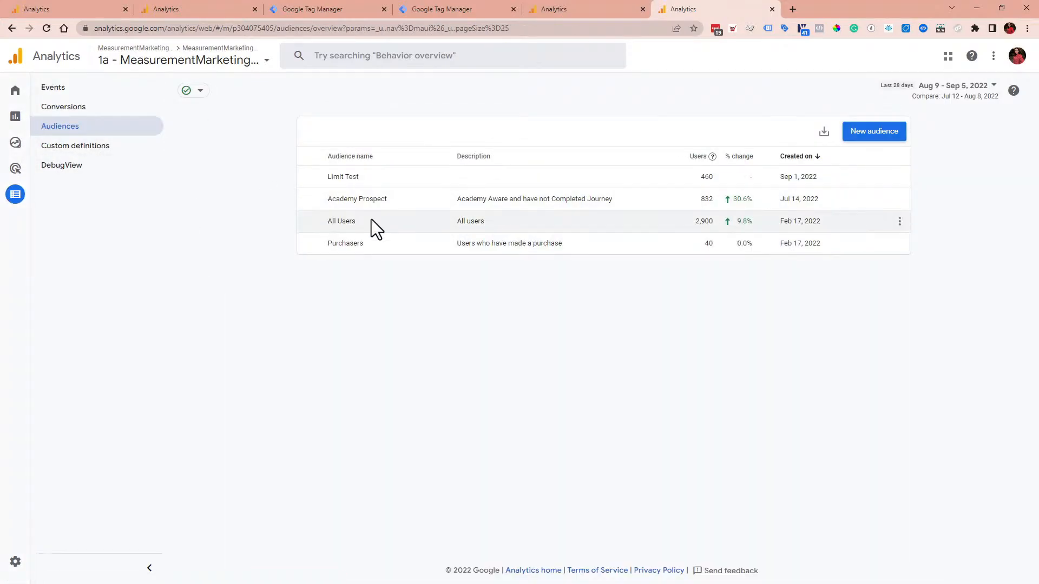
pyautogui.click(884, 138)
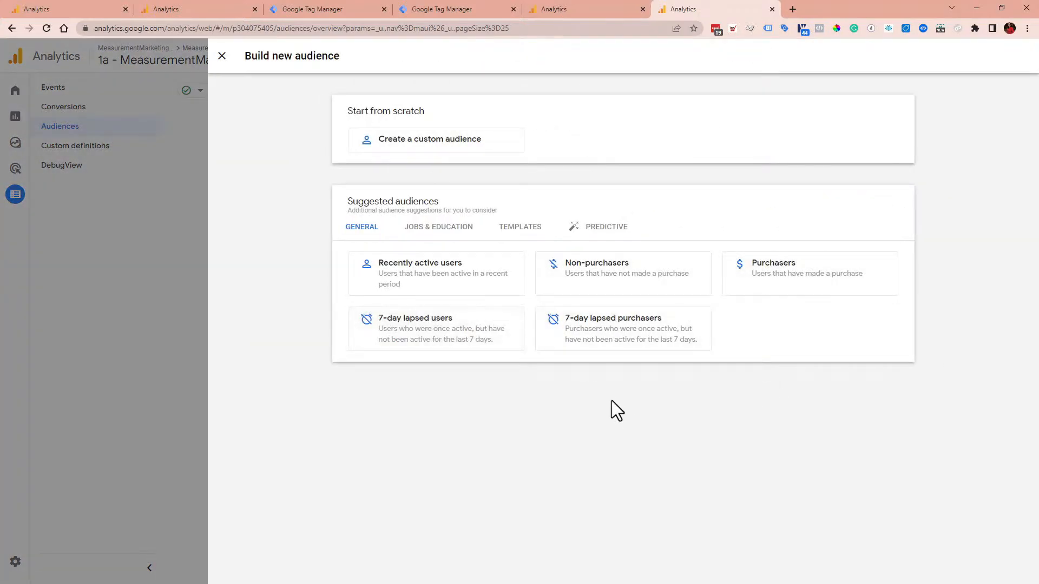
pyautogui.click(187, 306)
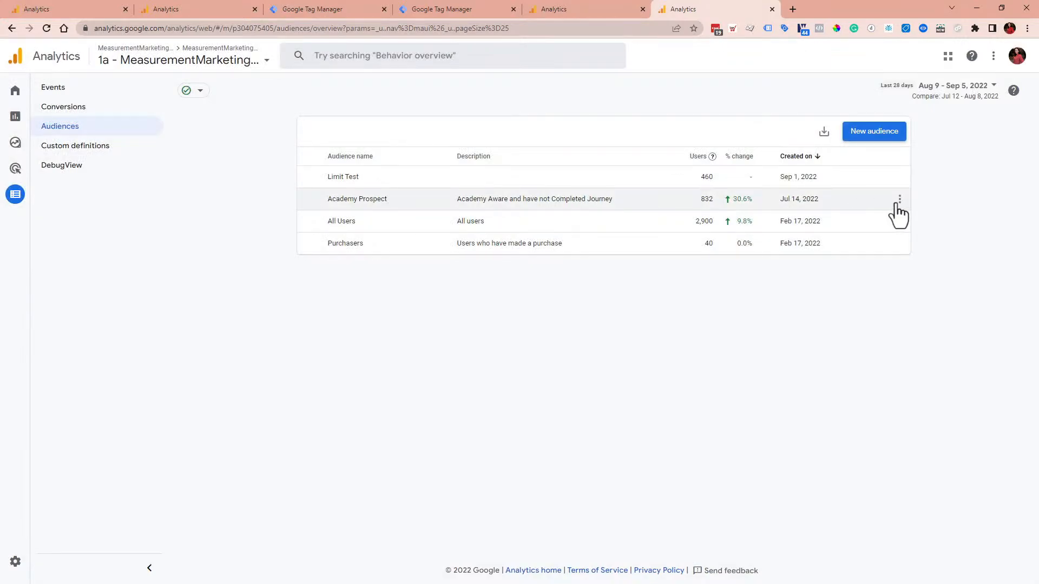
# Open the Academy Prospect audience for editing, examine its include and exclude conditions, and leave it without saving
pyautogui.click(899, 201)
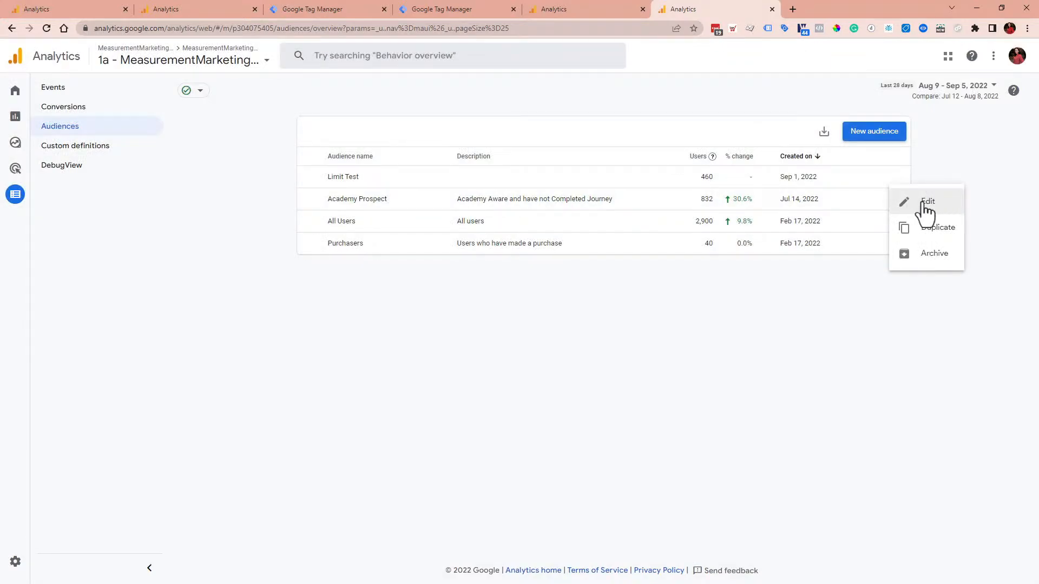
pyautogui.click(928, 204)
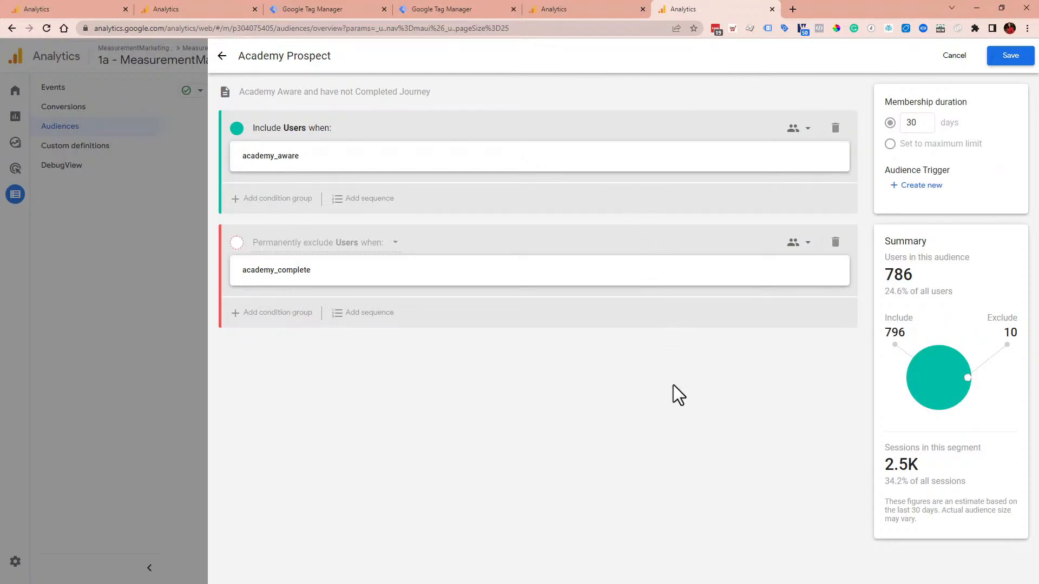
pyautogui.click(101, 378)
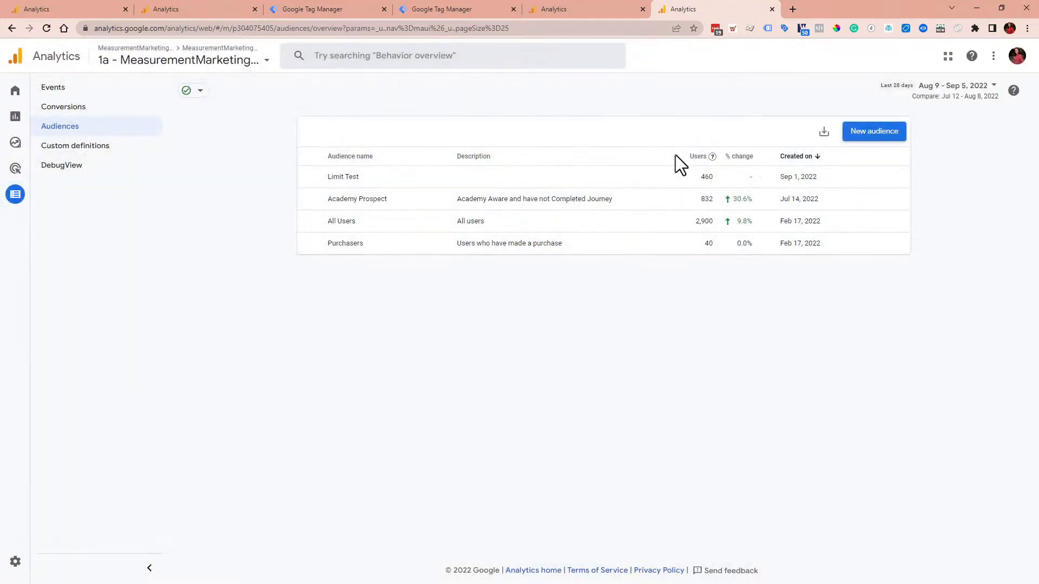
# Browse the Jobs & Education and Predictive suggestions for a new audience, then close the builder
pyautogui.click(866, 133)
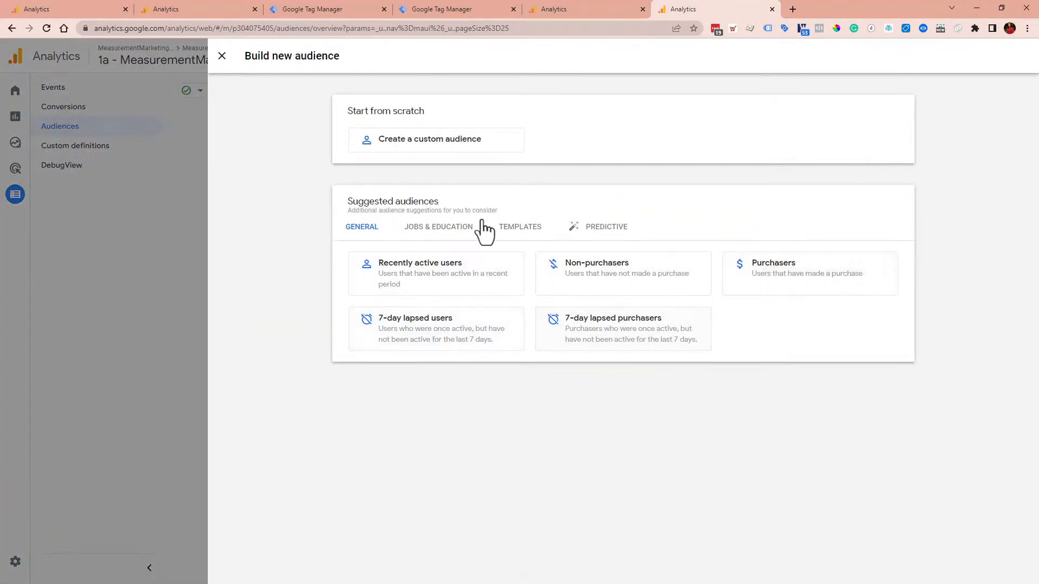
pyautogui.click(449, 226)
pyautogui.click(589, 228)
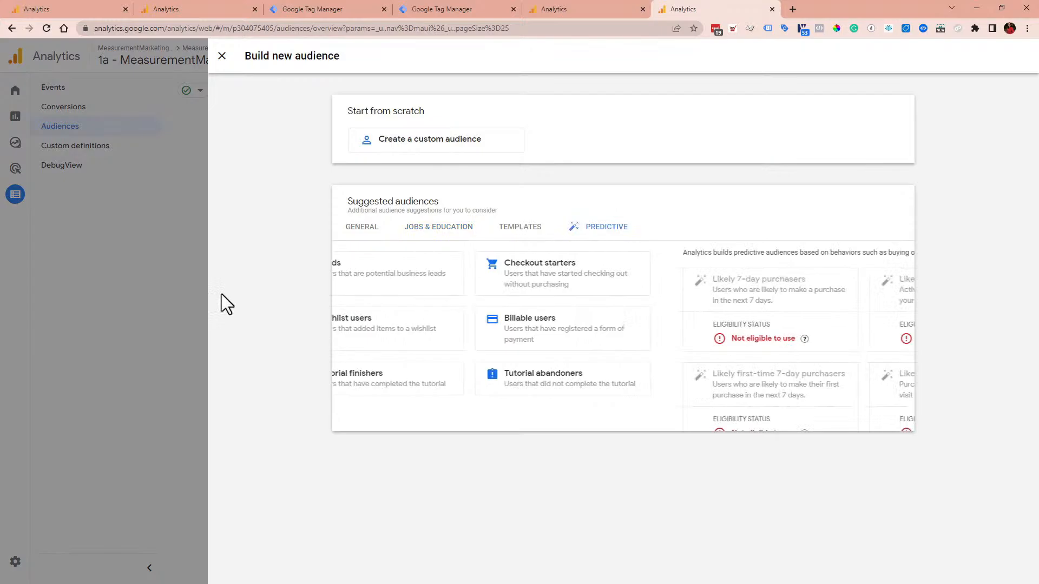
pyautogui.click(89, 305)
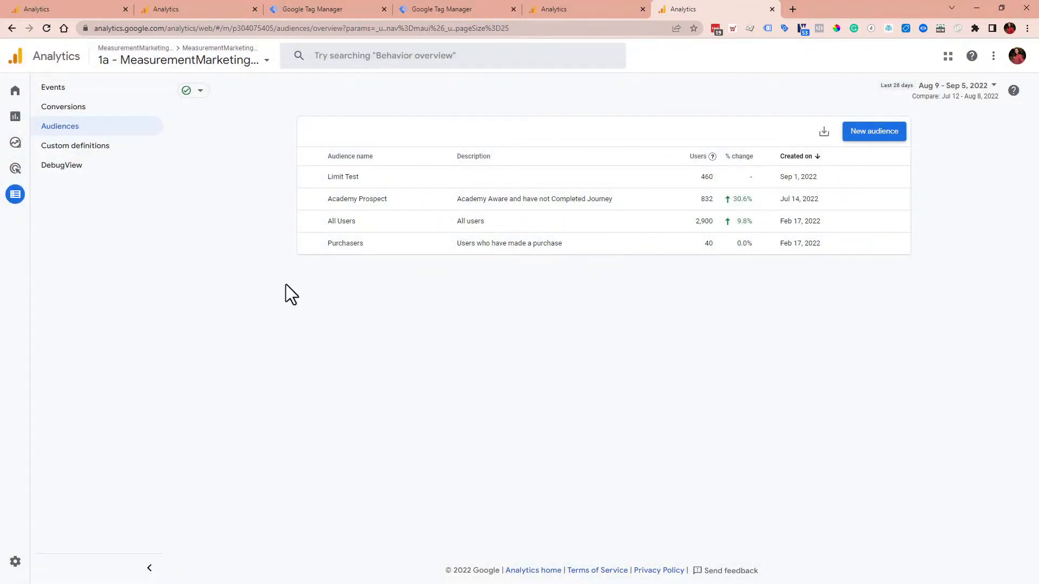
# Open the New Academy A.C.E. Results exploration and compare its funnel with the Funnel - Academy goal in Universal Analytics
pyautogui.moveTo(24, 98)
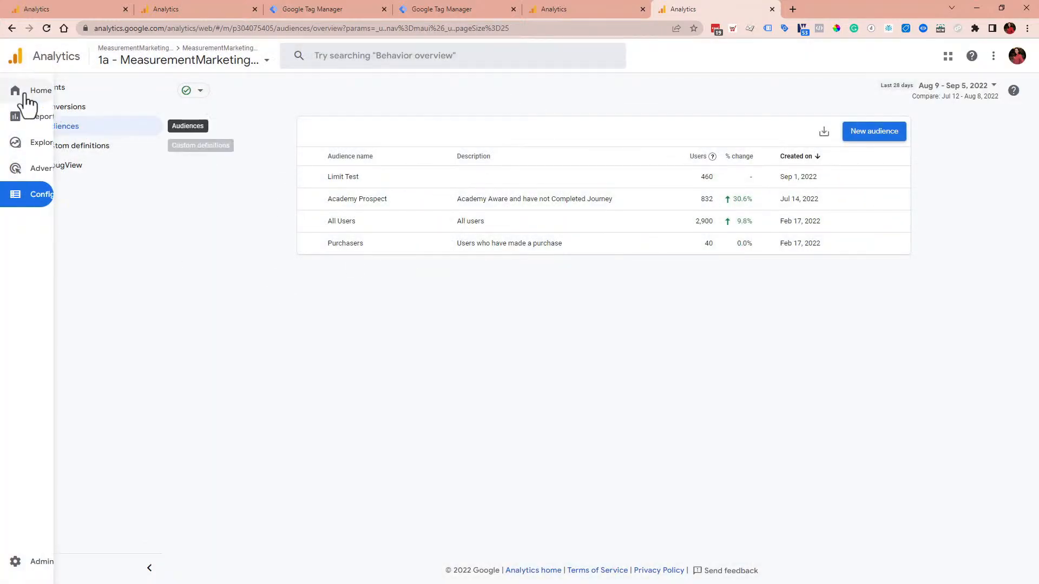
pyautogui.click(20, 148)
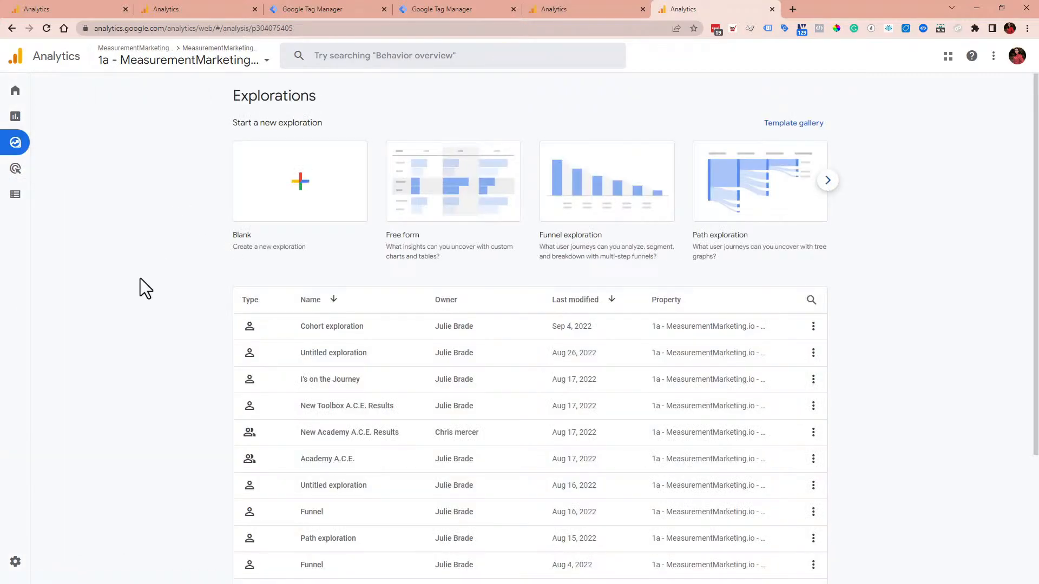
pyautogui.scroll(-1, 143, 288)
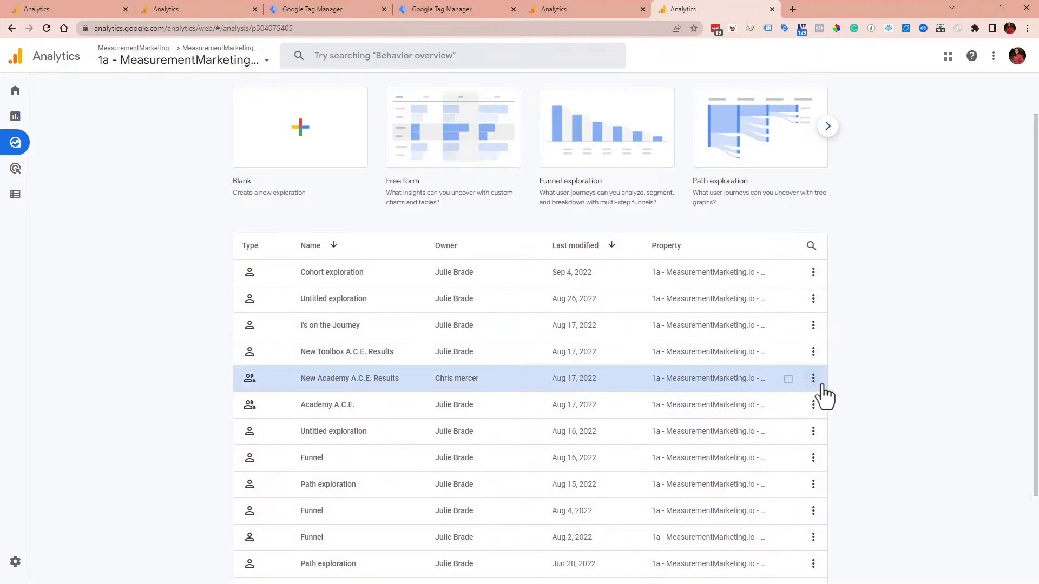
pyautogui.click(313, 380)
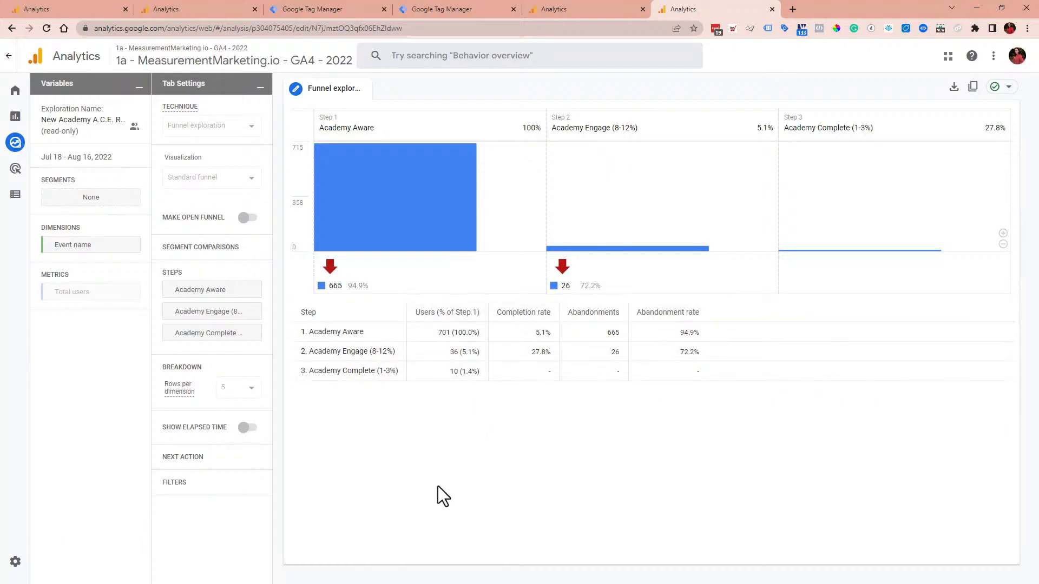
pyautogui.click(50, 9)
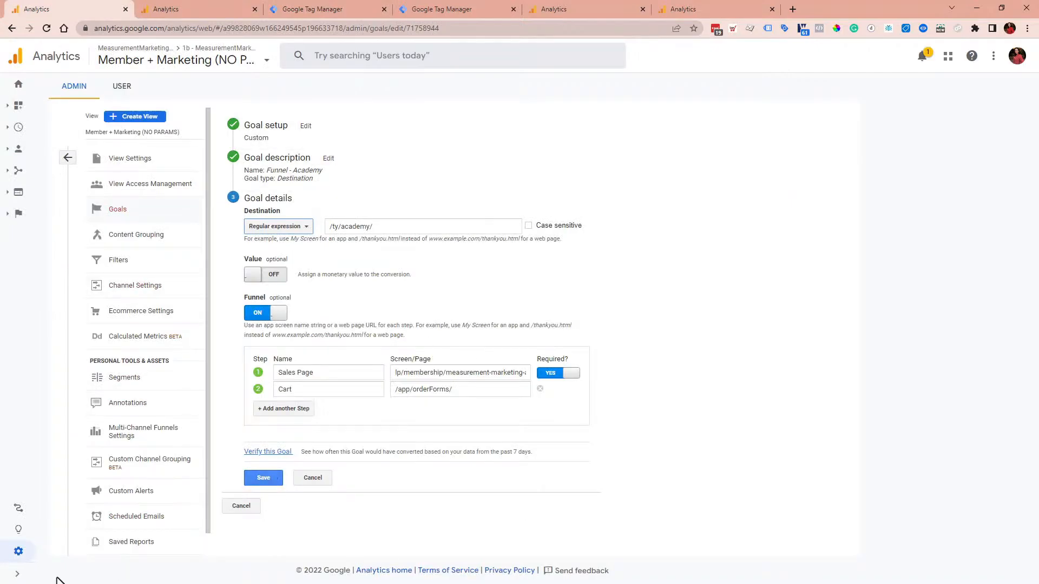
pyautogui.click(710, 4)
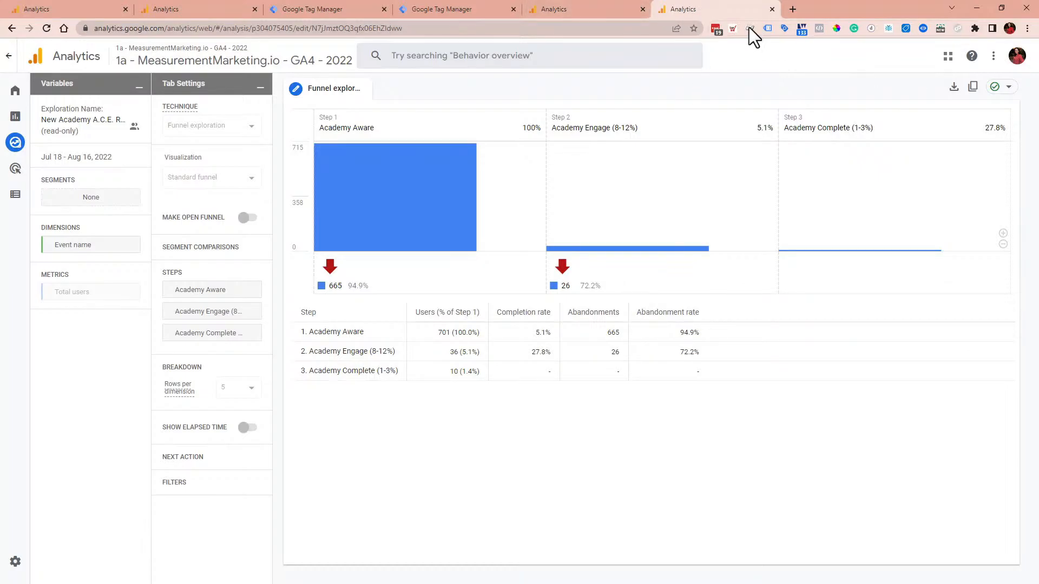
# Return to the GA4 events configuration and review the custom events and their matching conditions
pyautogui.click(16, 201)
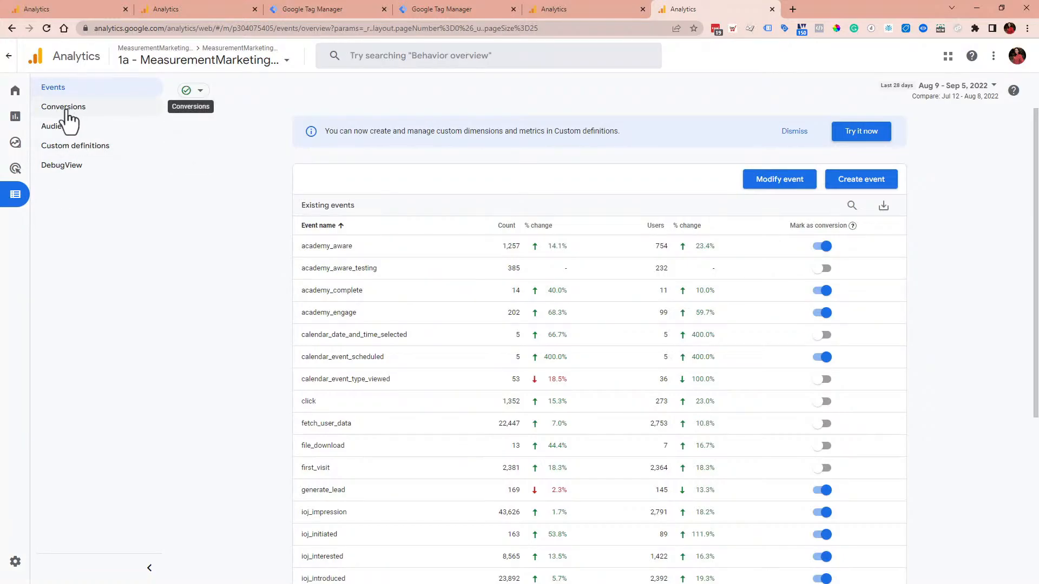
pyautogui.scroll(-2, 887, 308)
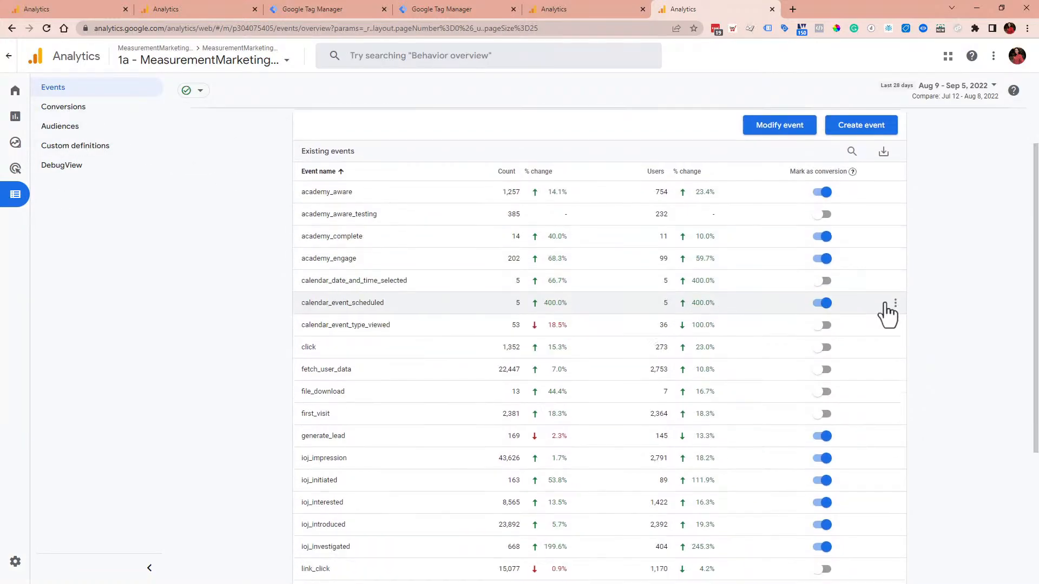
pyautogui.scroll(1, 831, 373)
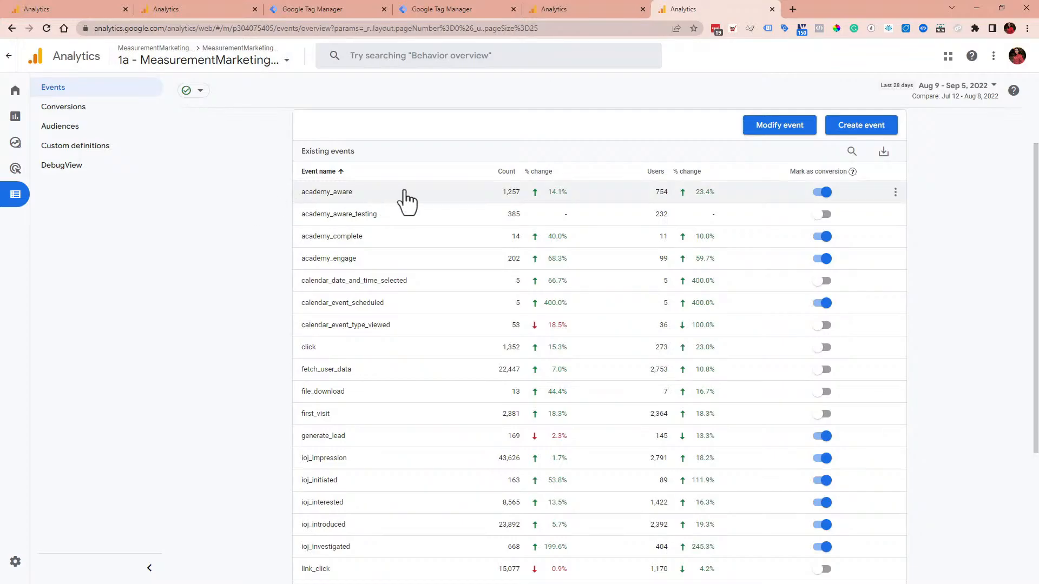
pyautogui.click(872, 127)
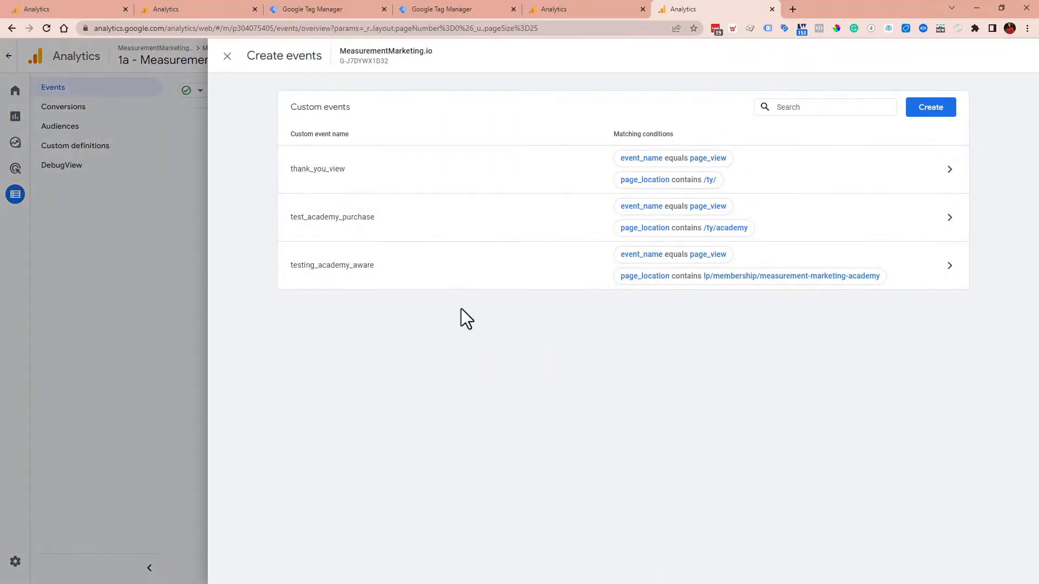
pyautogui.click(49, 343)
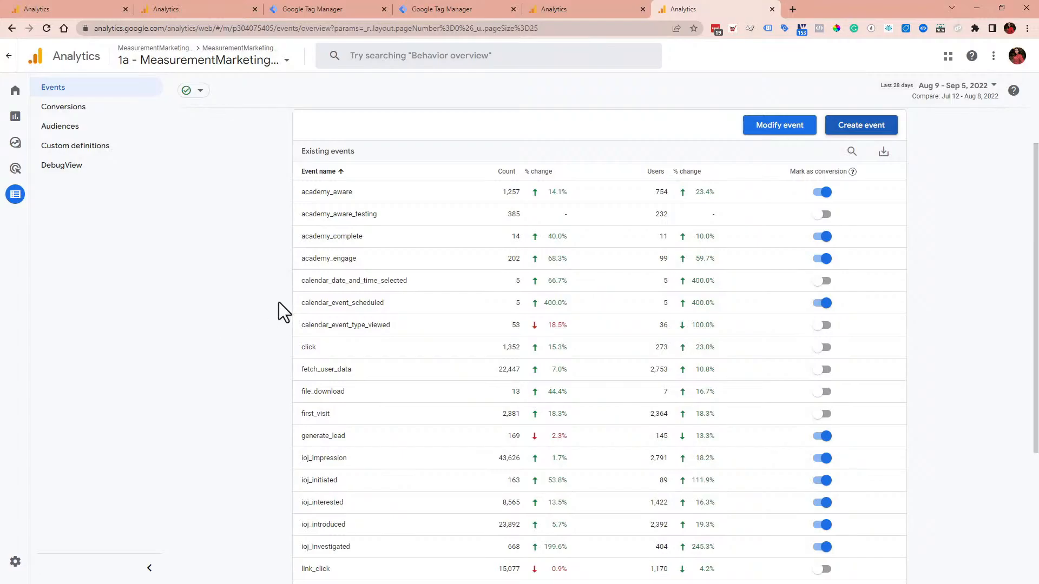
# Look over the existing GA4 events and their Mark as conversion settings, and reopen the audiences list
pyautogui.scroll(-2, 277, 304)
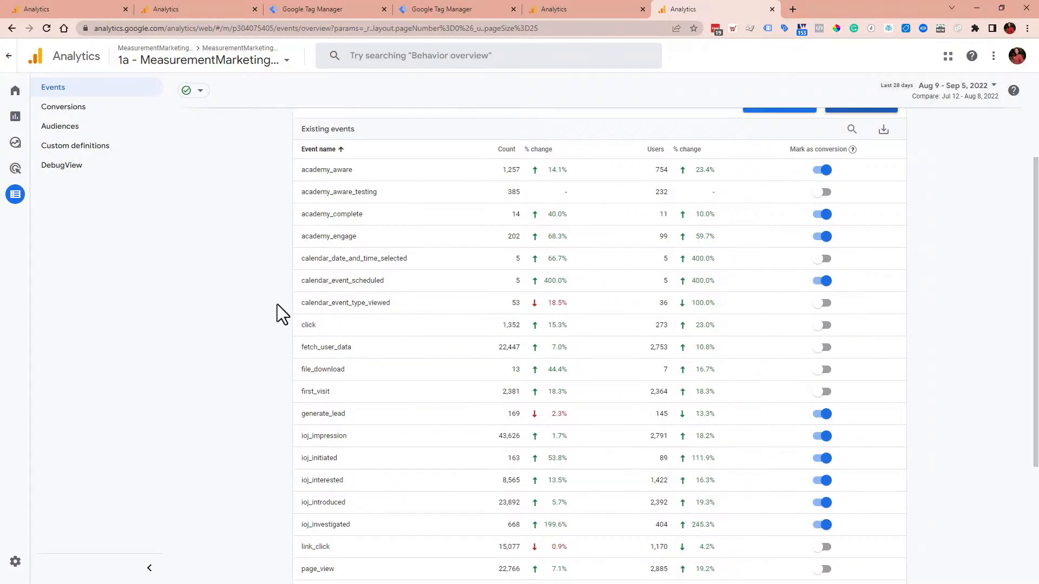
pyautogui.scroll(2, 275, 304)
pyautogui.scroll(1, 272, 304)
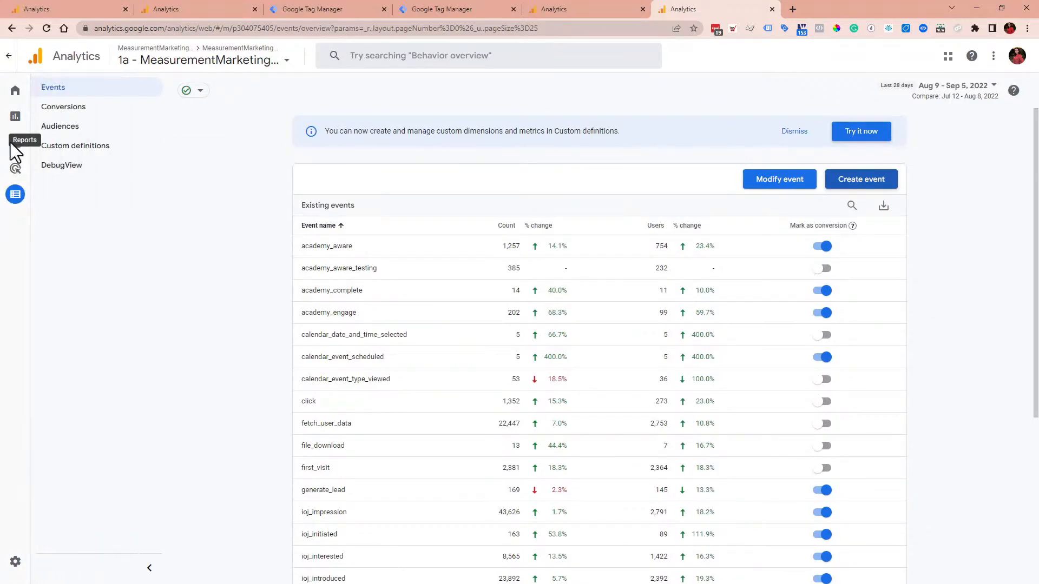
pyautogui.moveTo(23, 154)
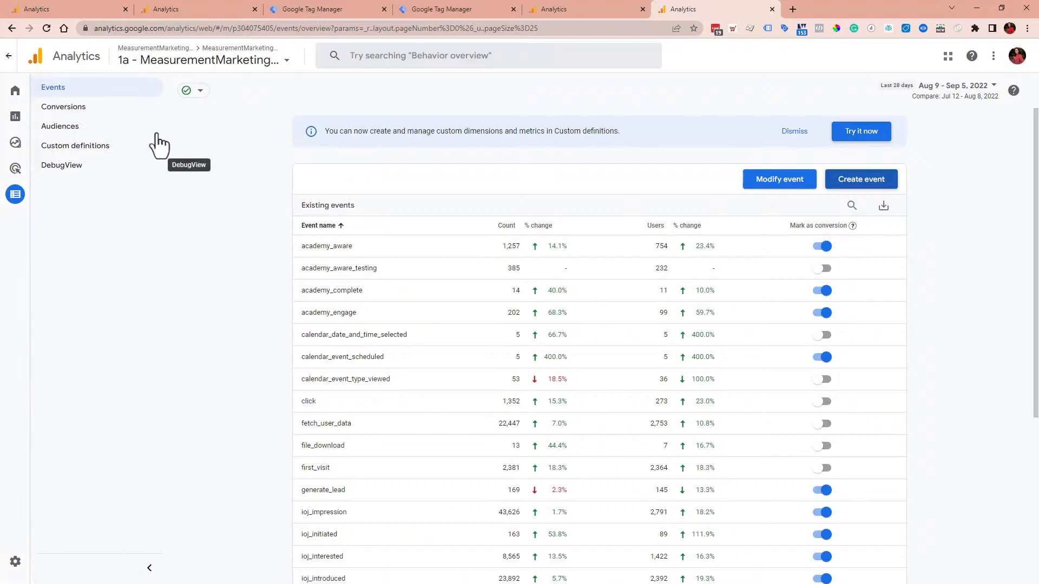
pyautogui.click(76, 132)
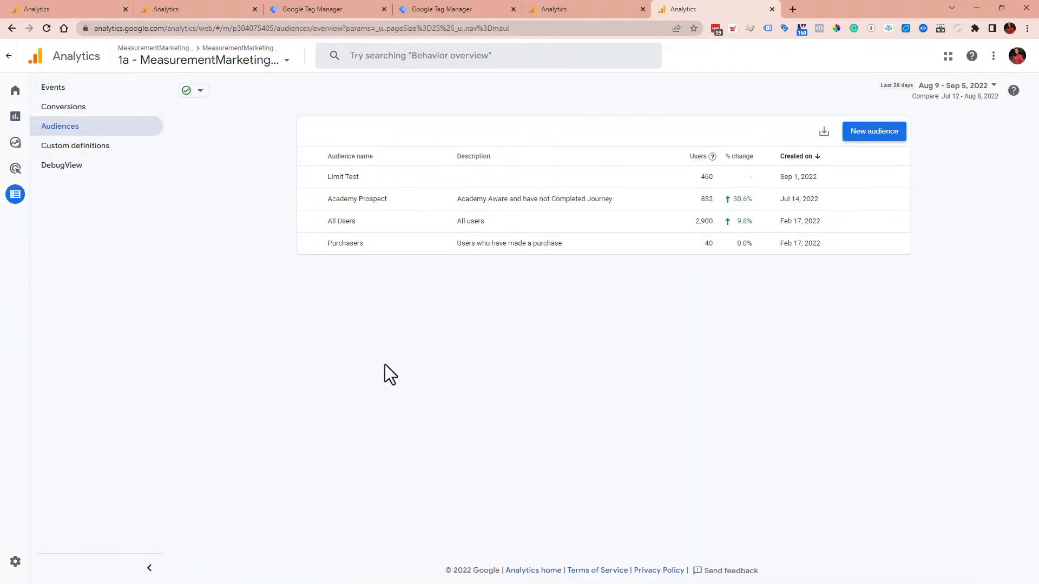